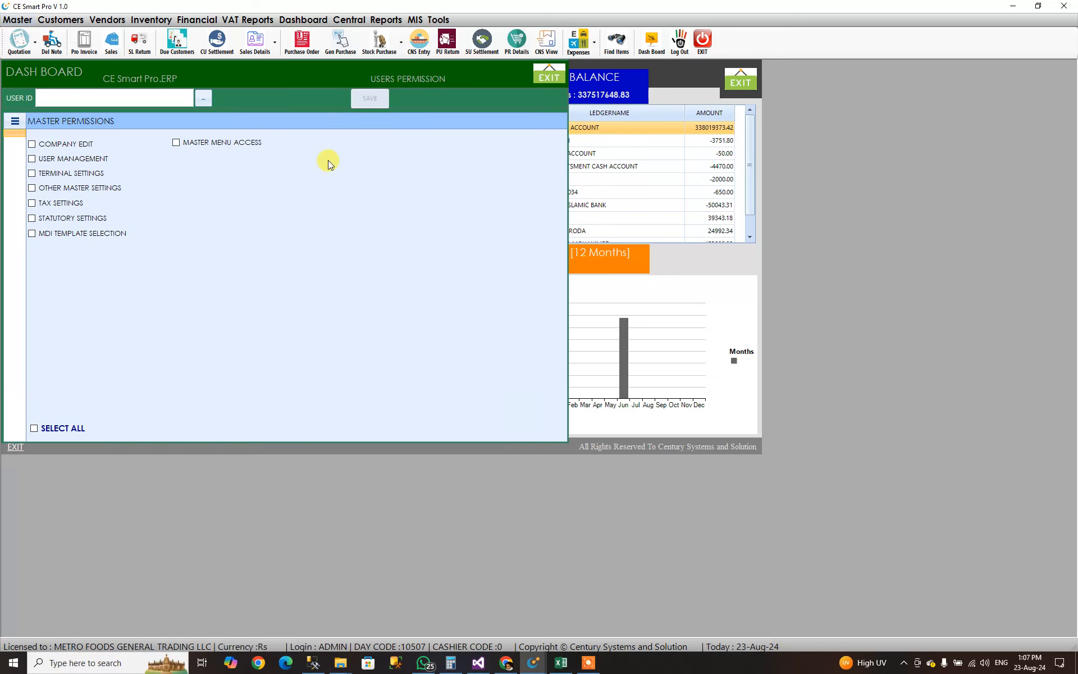
# Step: View the user permissions for Inventory, including direct import from Excel, and close the permissions window
pyautogui.click(15, 123)
pyautogui.click(45, 196)
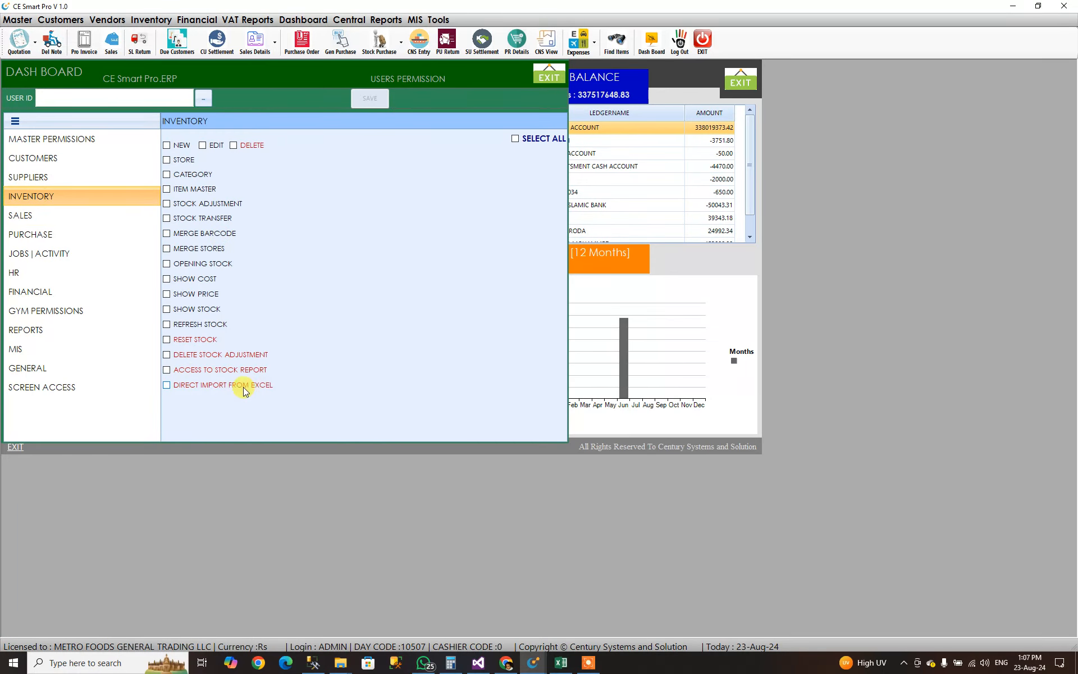
pyautogui.click(549, 78)
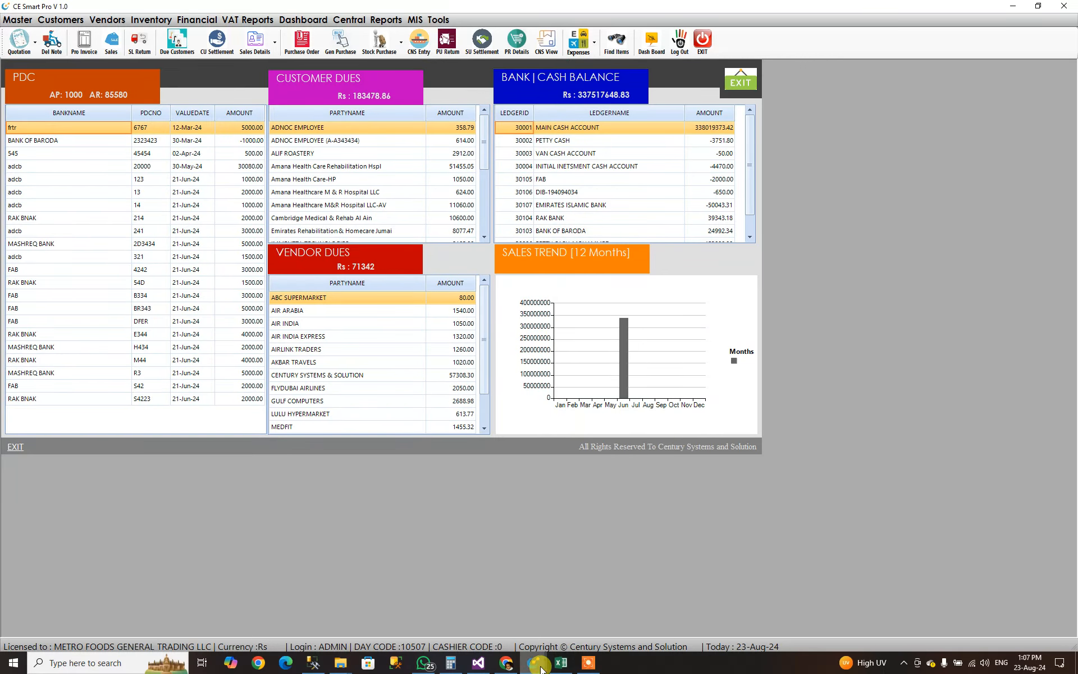
# Step: Open the Excel item master import window from the Item Master form
pyautogui.moveTo(537, 665)
pyautogui.click(614, 578)
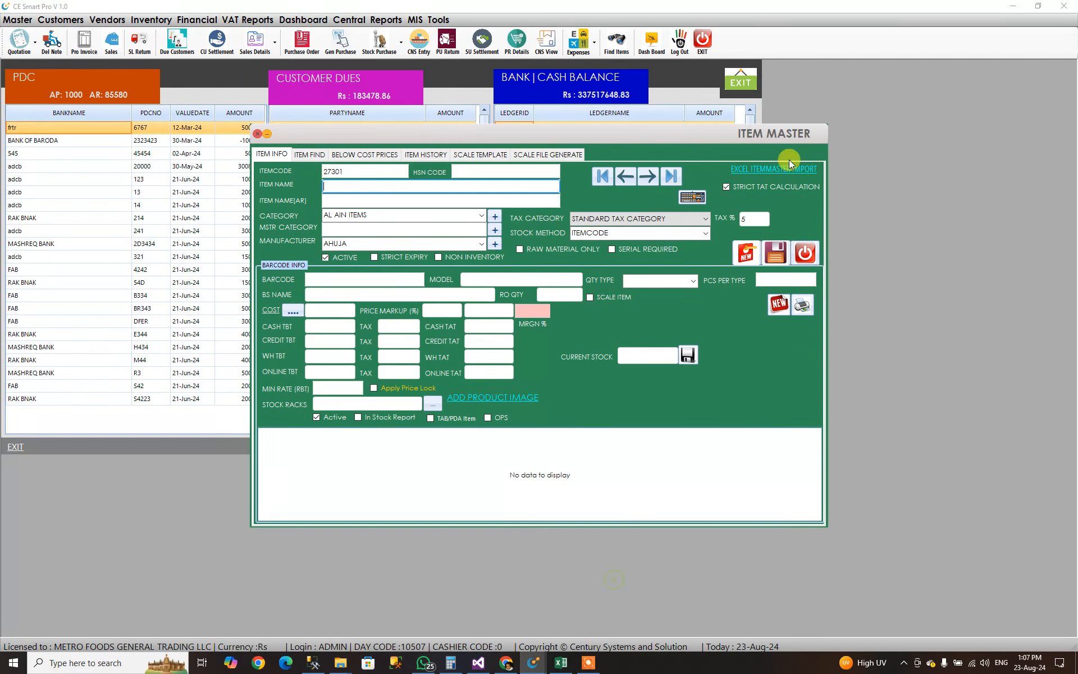
pyautogui.click(789, 176)
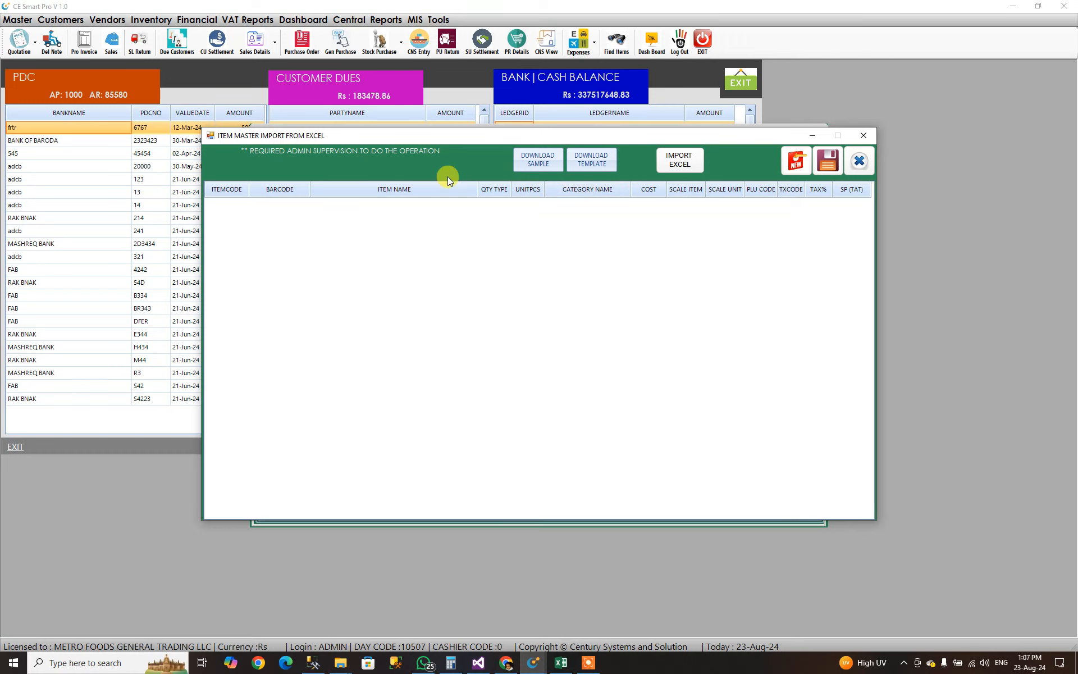
pyautogui.click(589, 167)
pyautogui.click(674, 153)
# Step: Open the ITMMASTERIMPORT workbook from the app icons folder and review its column headers from BARCODE to INCLUDINGTAXSELLINGPRICE
pyautogui.click(340, 662)
pyautogui.click(386, 633)
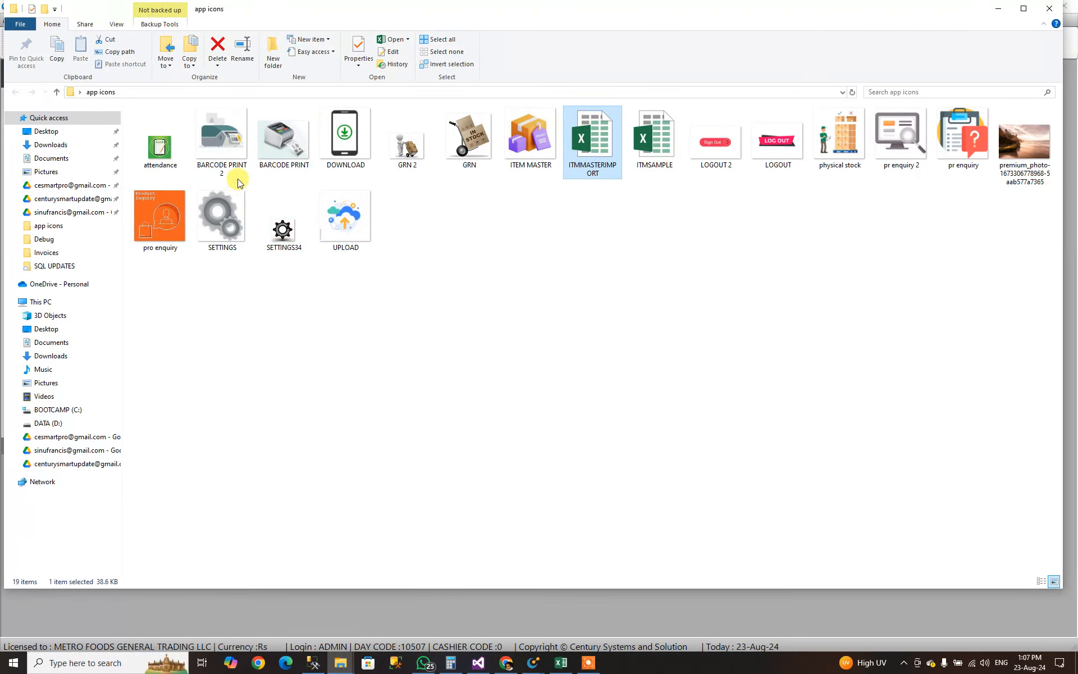
pyautogui.doubleClick(596, 146)
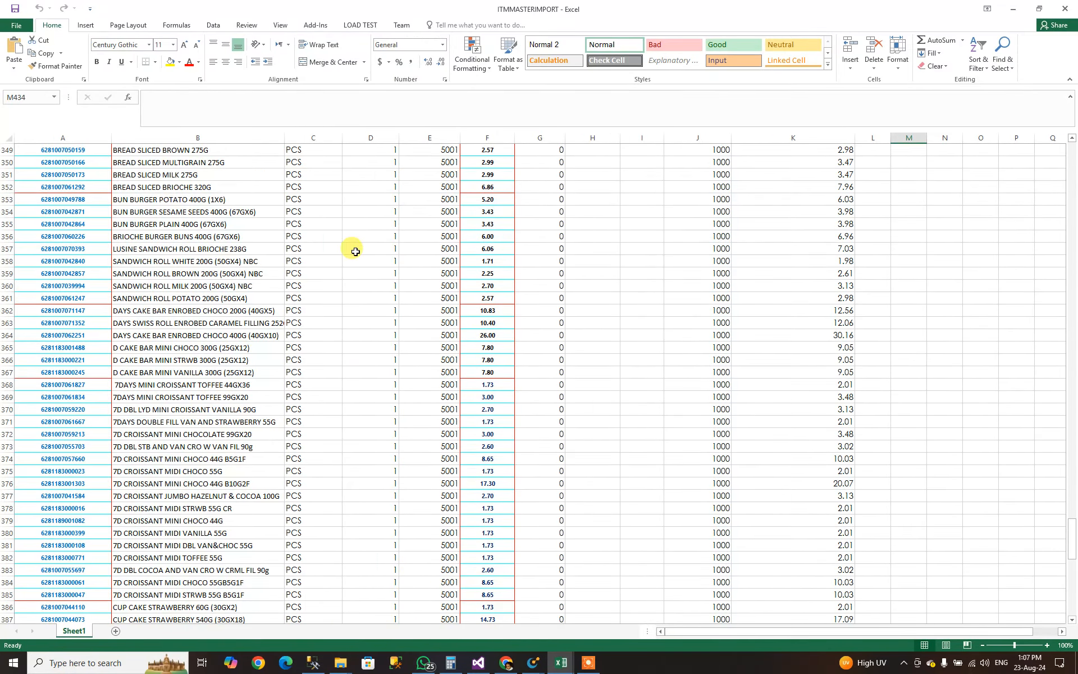
pyautogui.scroll(10, 397, 341)
pyautogui.moveTo(1069, 516); pyautogui.dragTo(1069, 152)
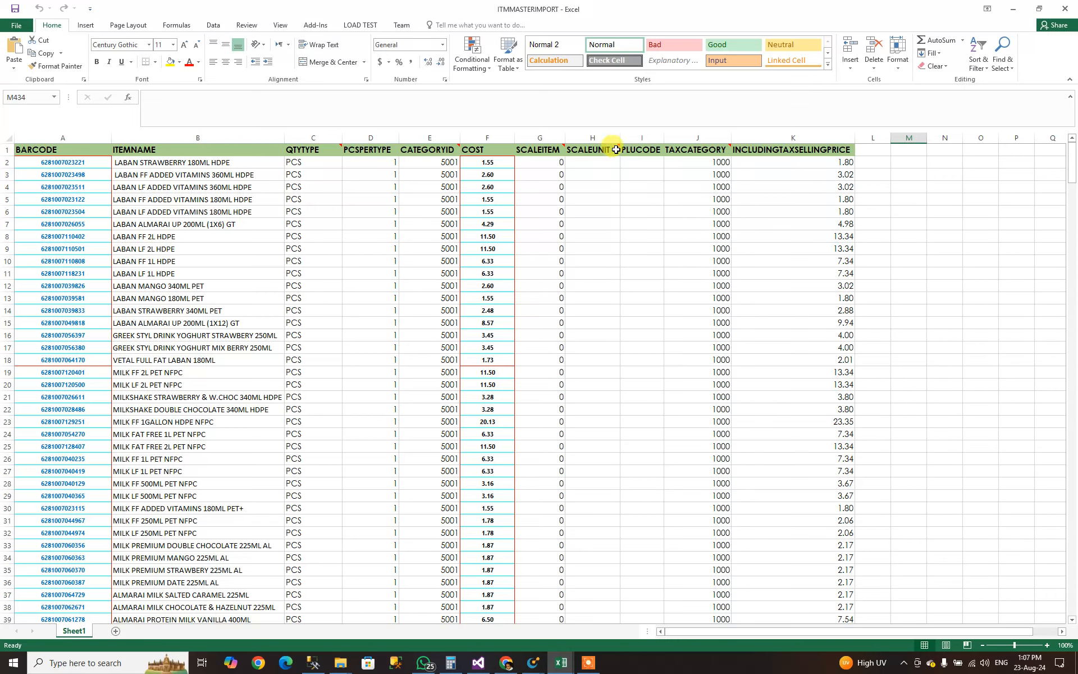
pyautogui.moveTo(618, 146)
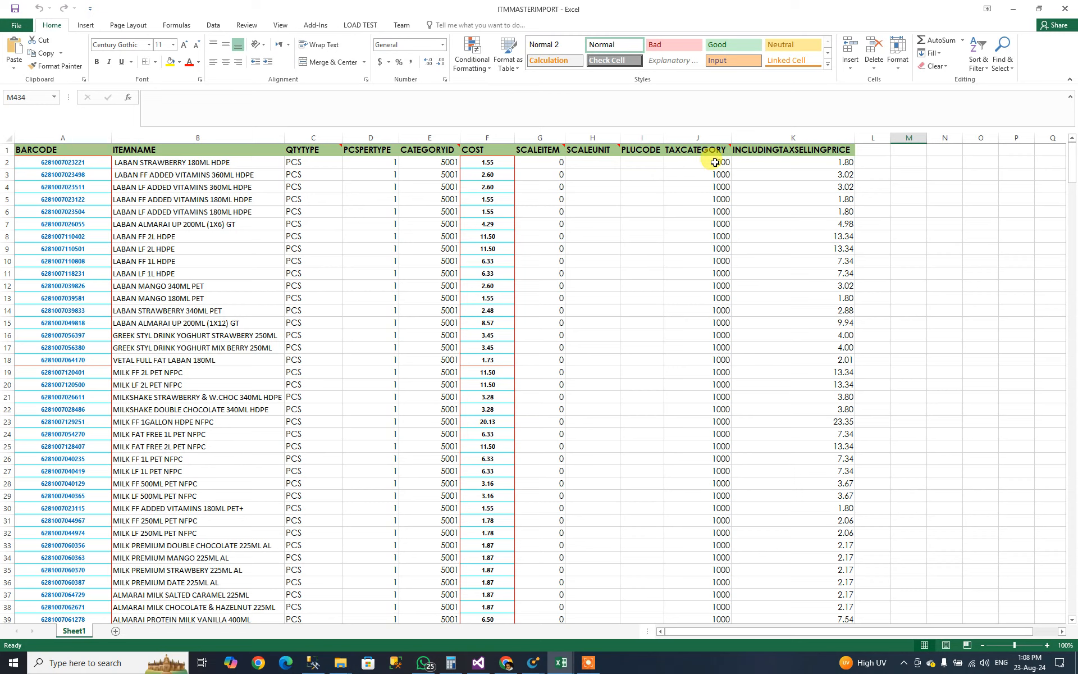
pyautogui.moveTo(722, 149)
pyautogui.click(1012, 8)
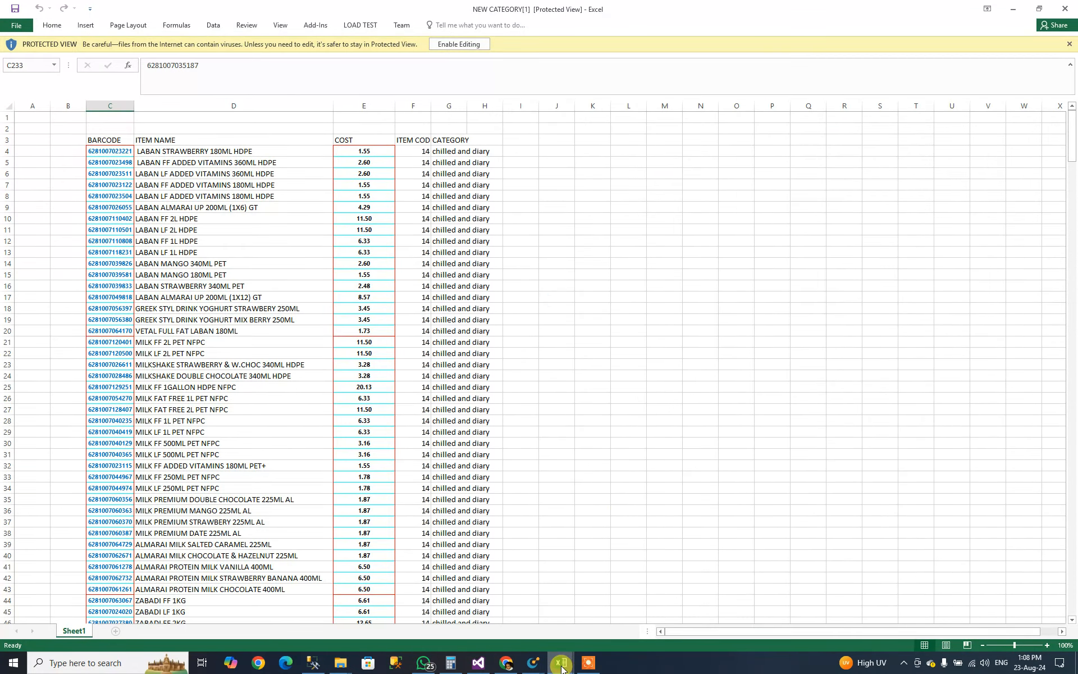
# Step: Switch back to CE Smart Pro and import the ITMMASTERIMPORT workbook from the app icons folder on the Desktop
pyautogui.moveTo(562, 666)
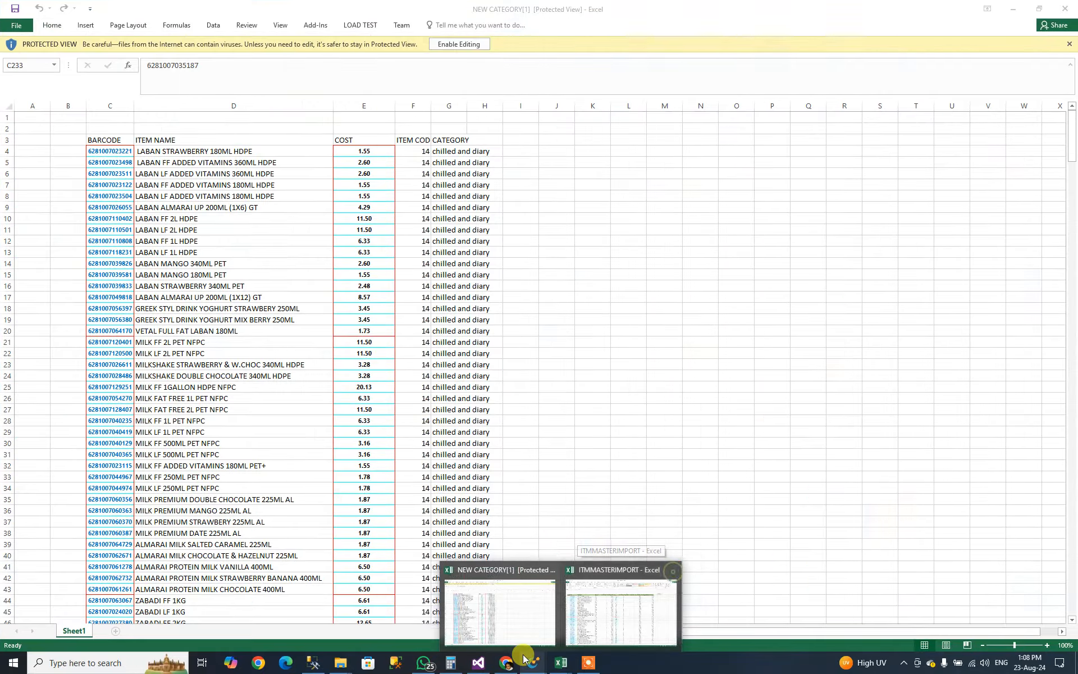
pyautogui.click(615, 618)
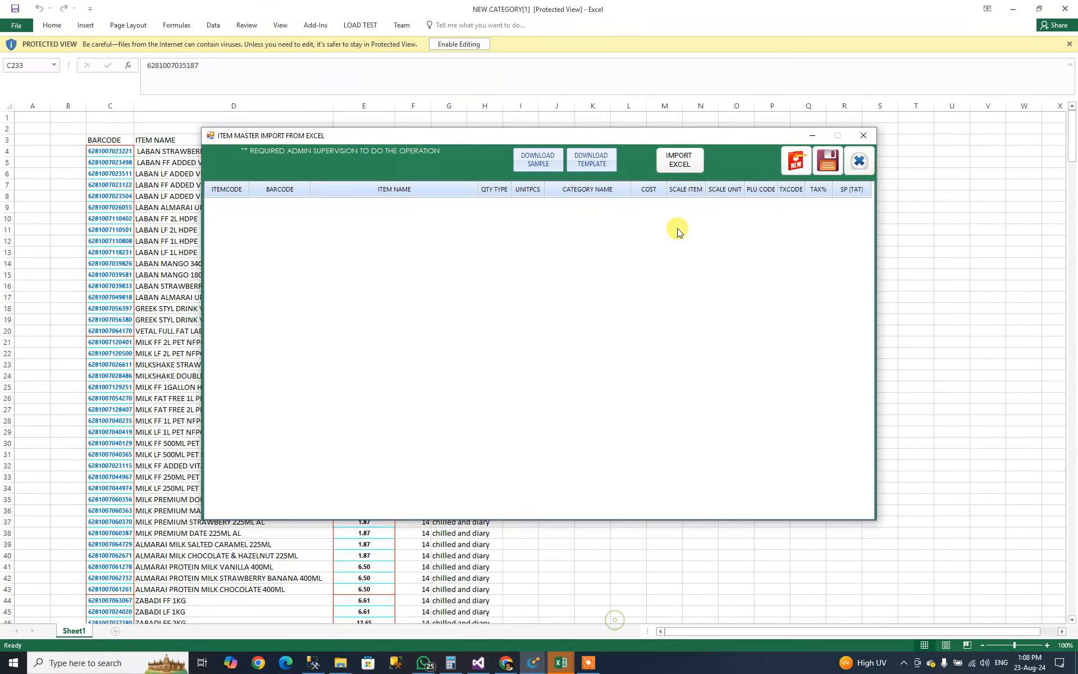
pyautogui.click(679, 163)
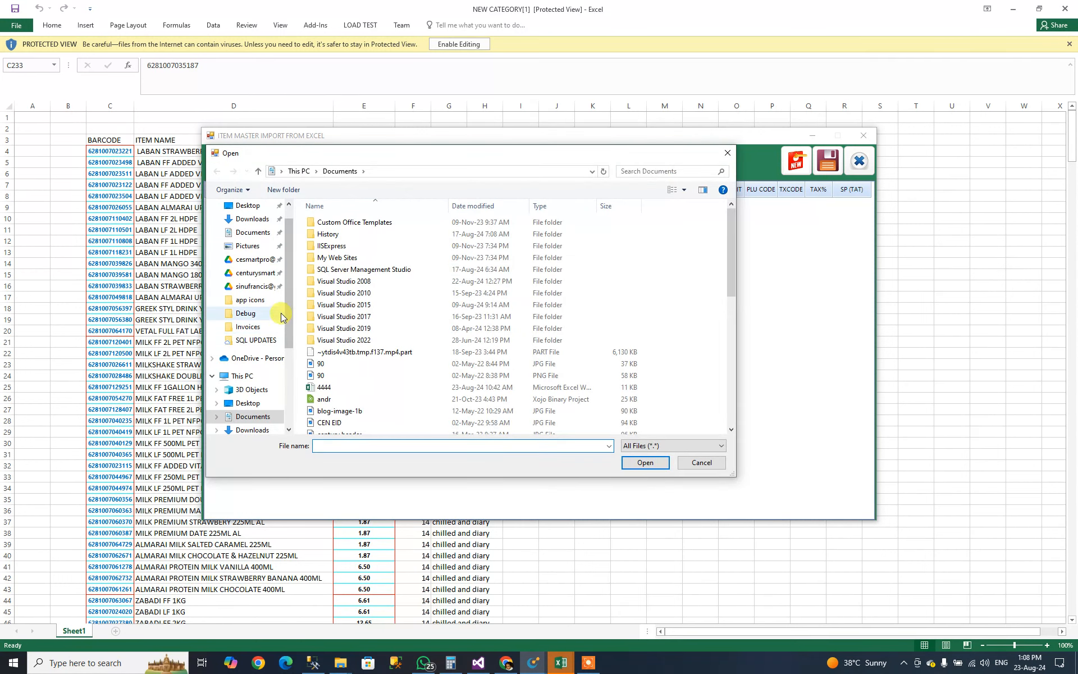
pyautogui.click(247, 206)
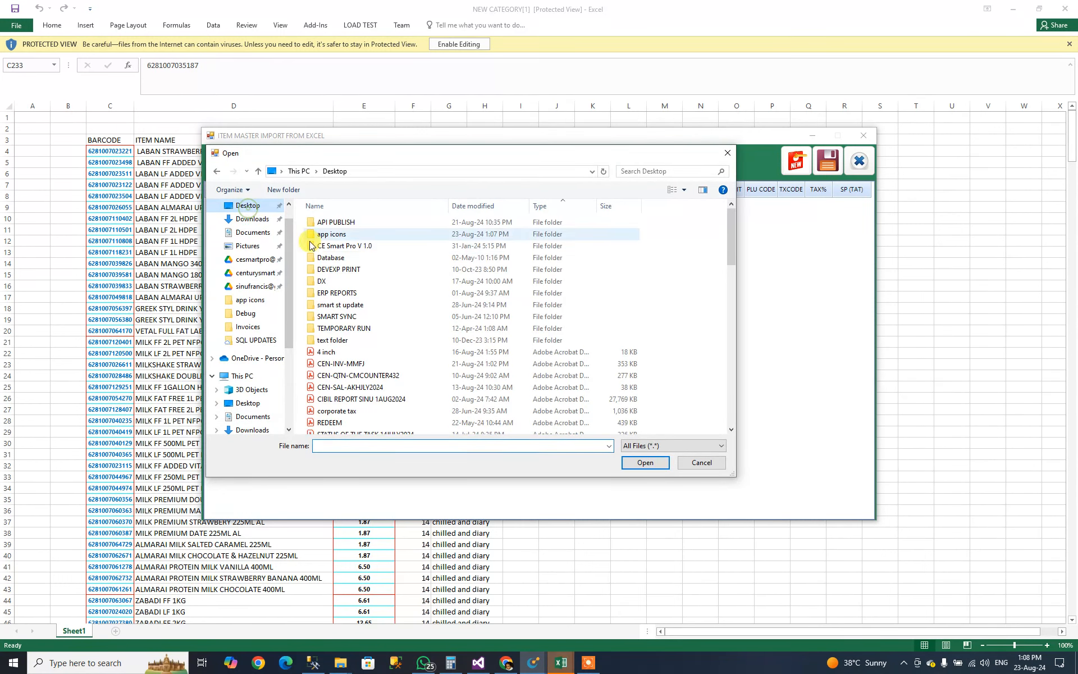
pyautogui.doubleClick(331, 234)
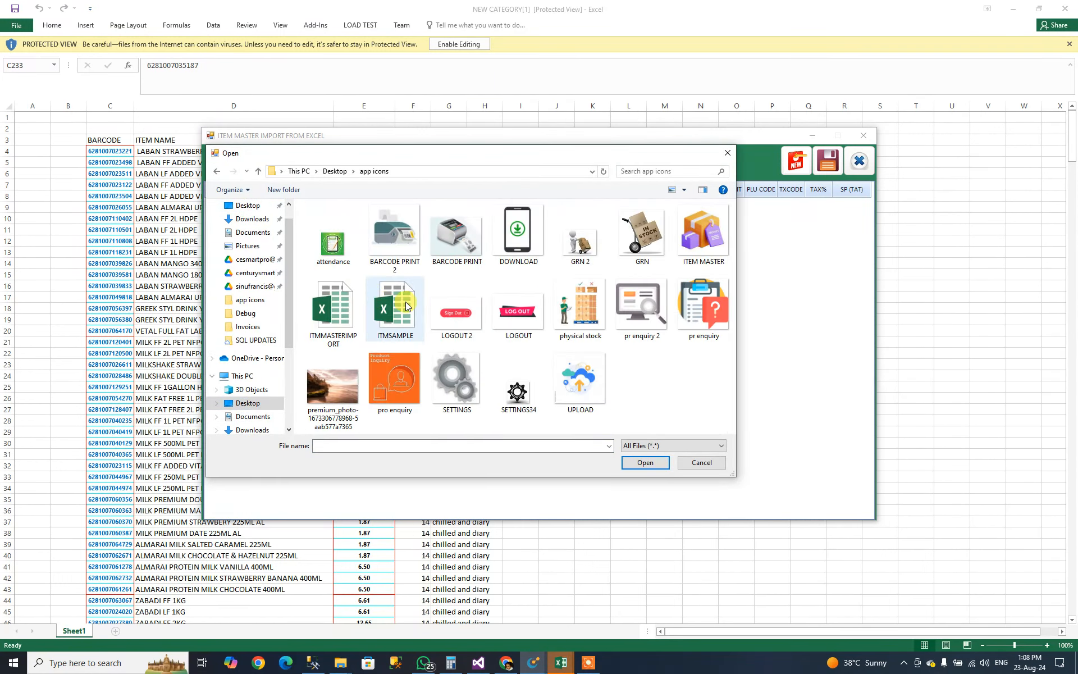
pyautogui.doubleClick(328, 312)
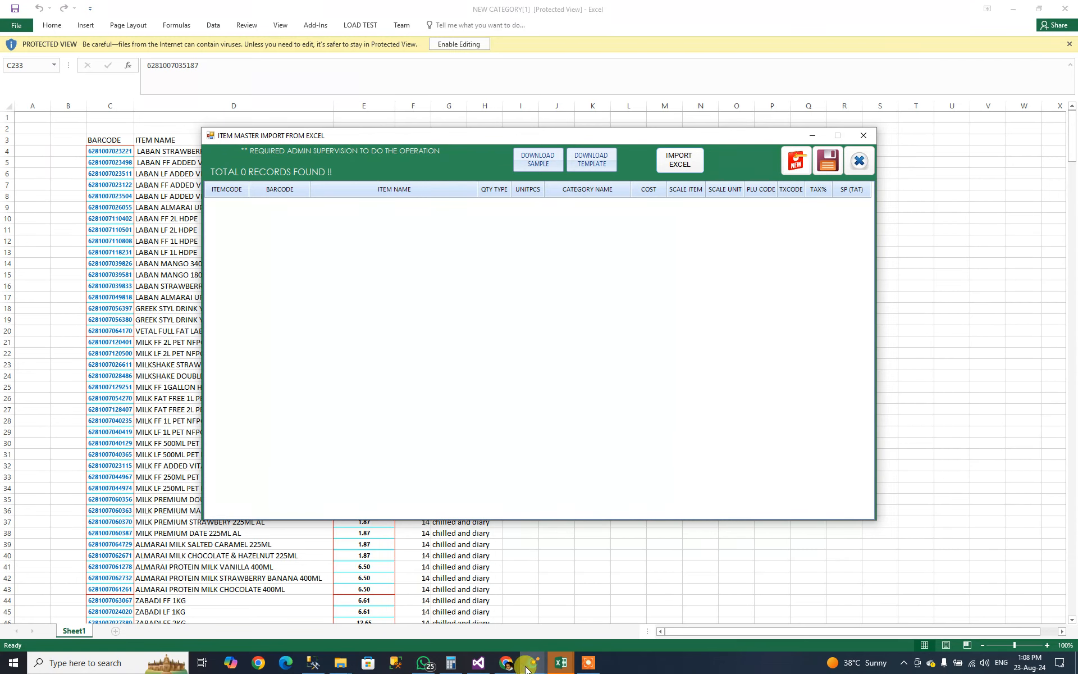
# Step: Switch to SQL Server Management Studio to view the open query on the category and barcode master tables
pyautogui.moveTo(565, 666)
pyautogui.click(621, 570)
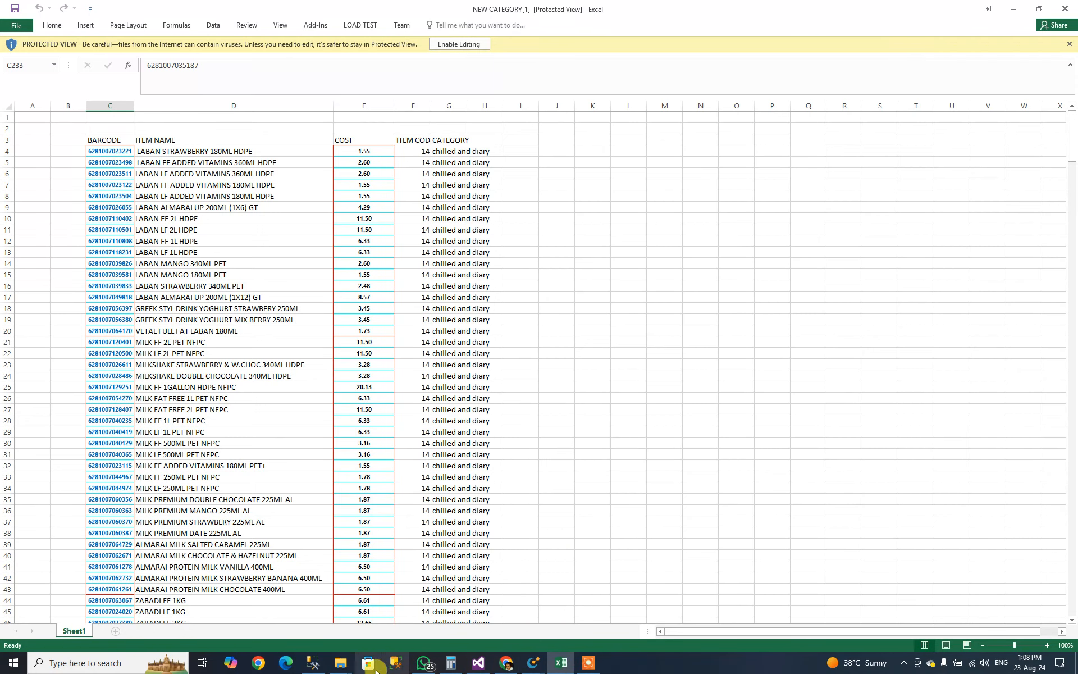
pyautogui.click(313, 664)
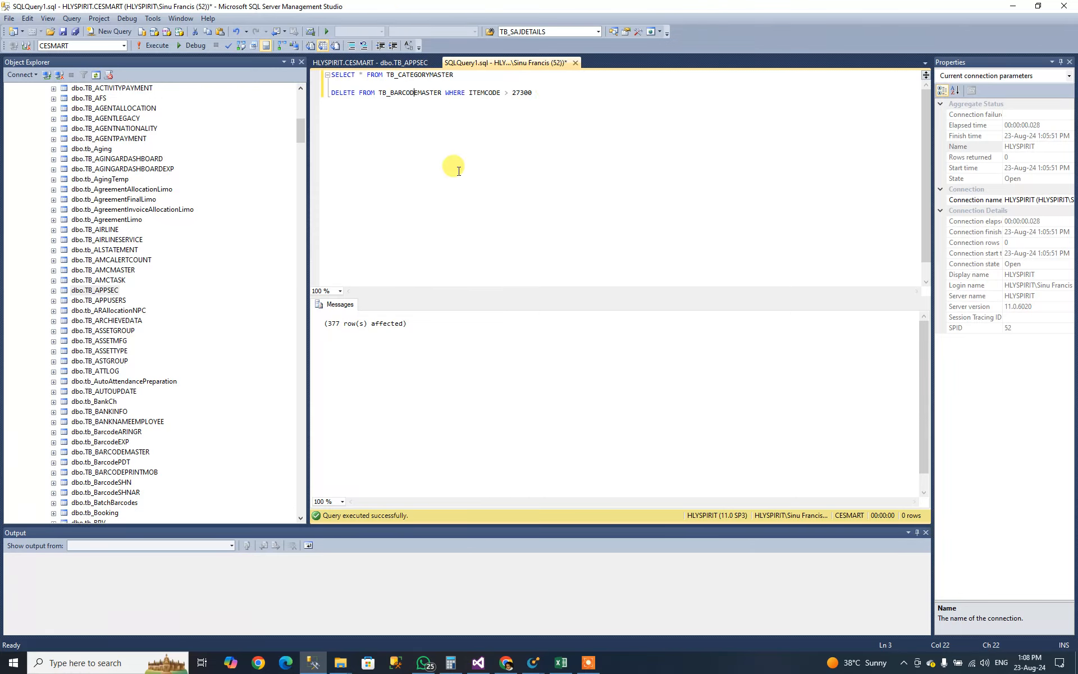
pyautogui.click(589, 664)
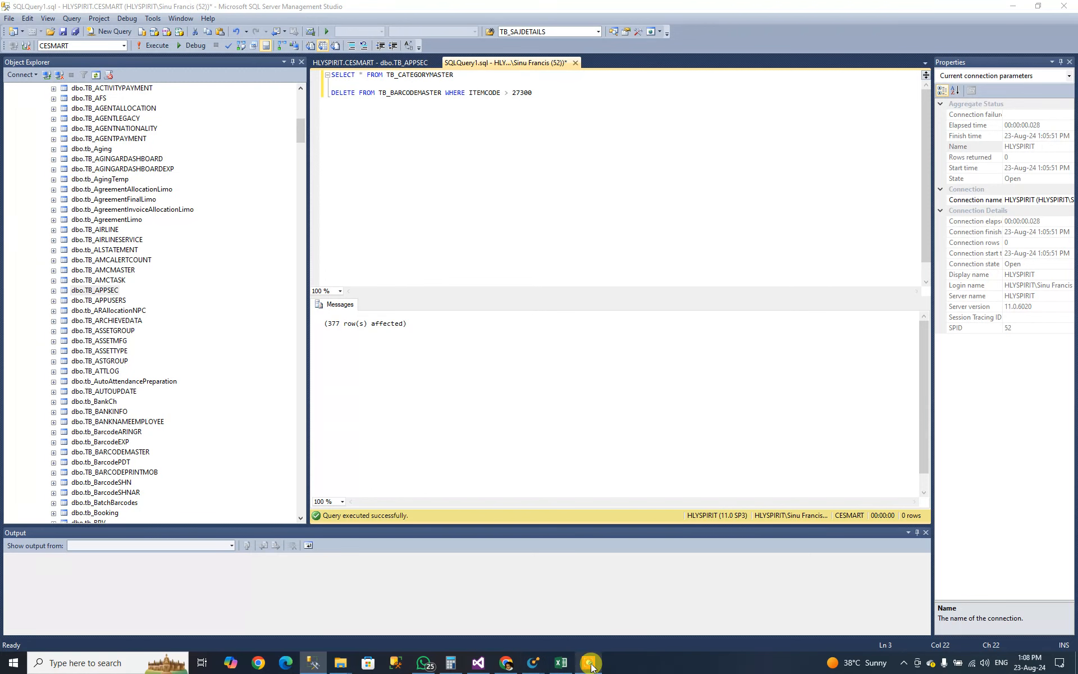
pyautogui.click(717, 644)
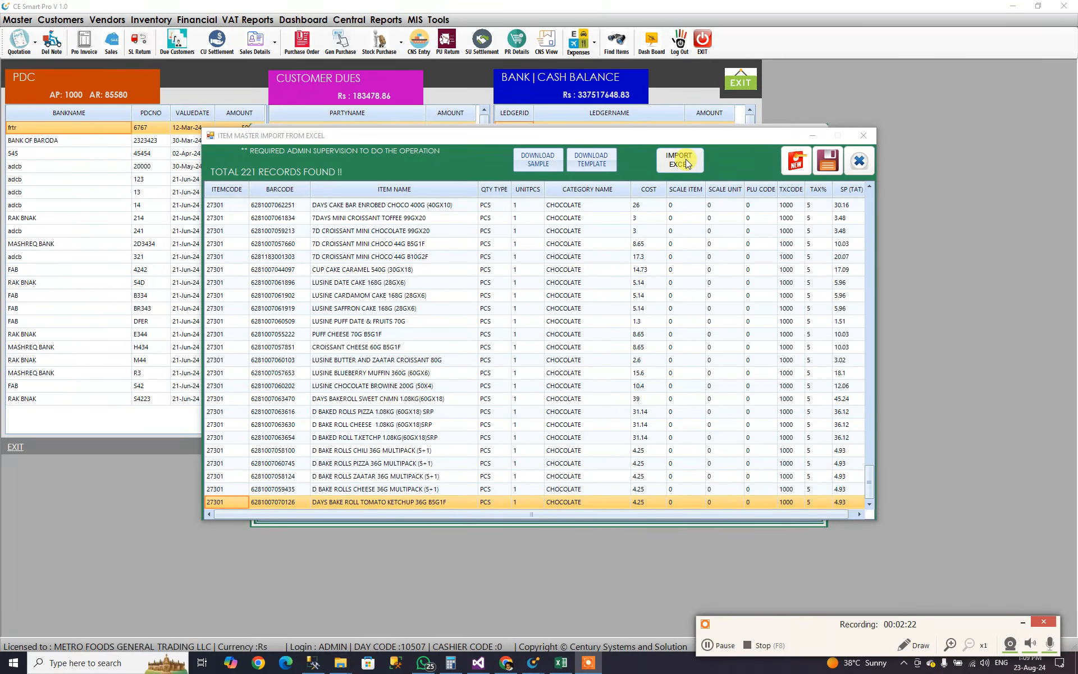
# Step: Review the imported item records in the import grid, checking their barcodes, names, categories, costs and selling prices
pyautogui.scroll(15, 497, 313)
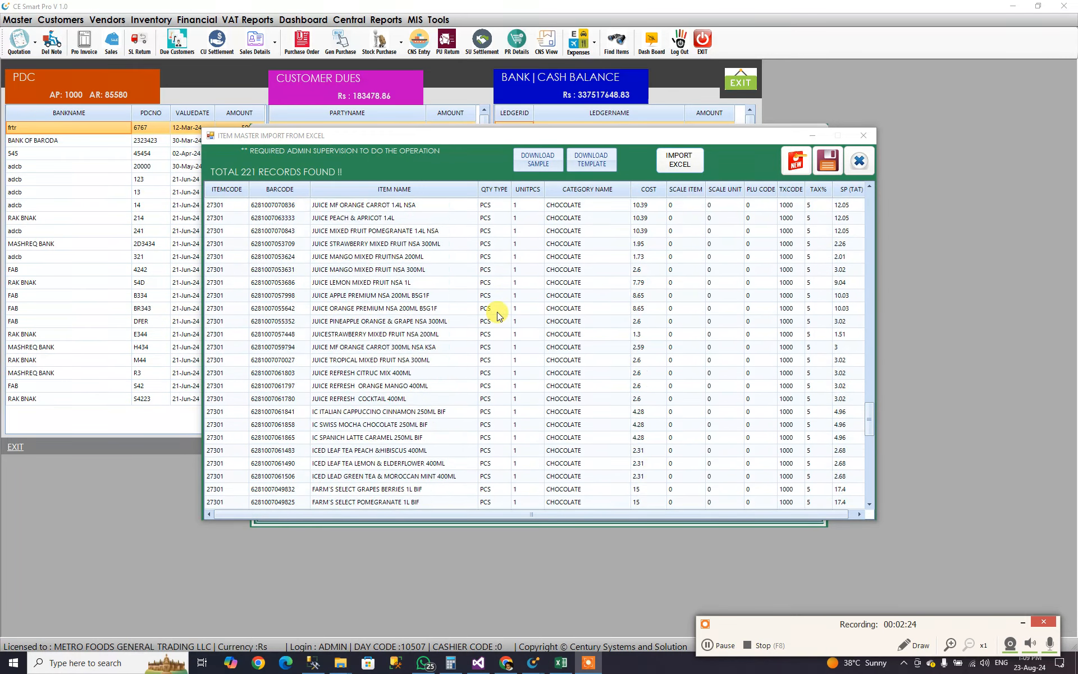
pyautogui.scroll(20, 497, 314)
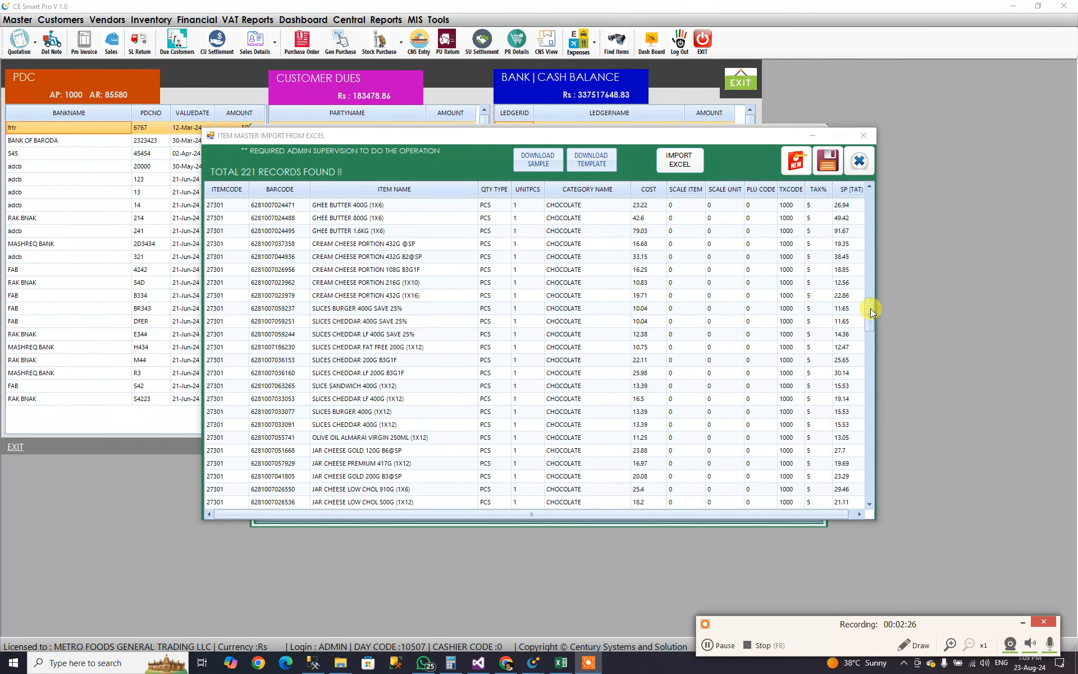
pyautogui.moveTo(870, 308); pyautogui.dragTo(876, 195)
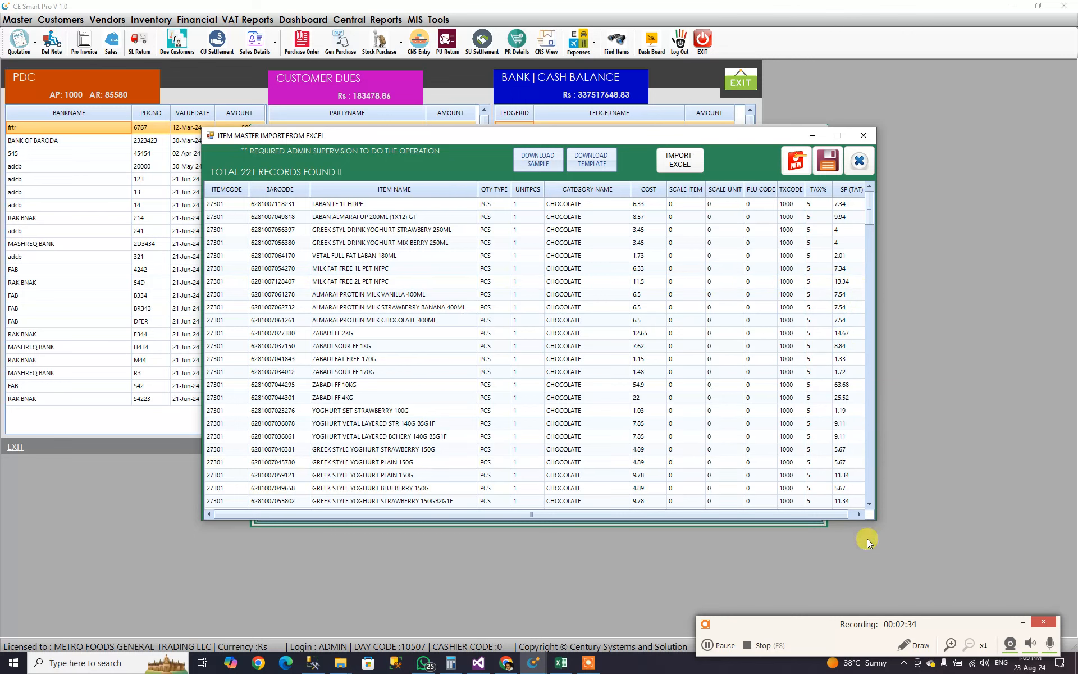
pyautogui.click(848, 384)
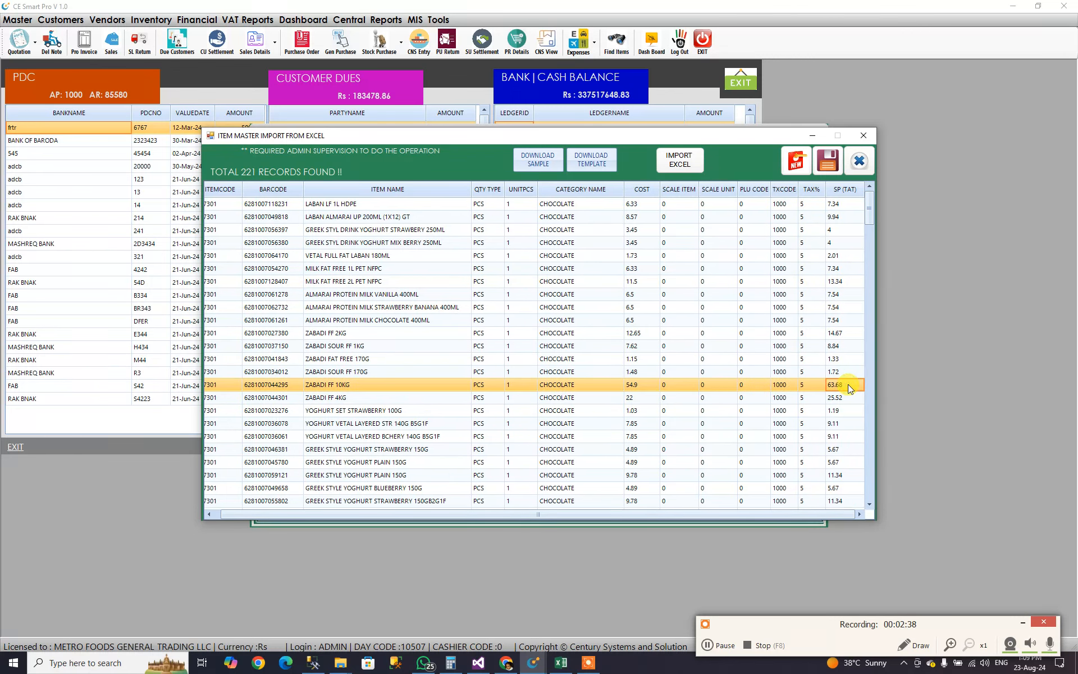
pyautogui.click(631, 333)
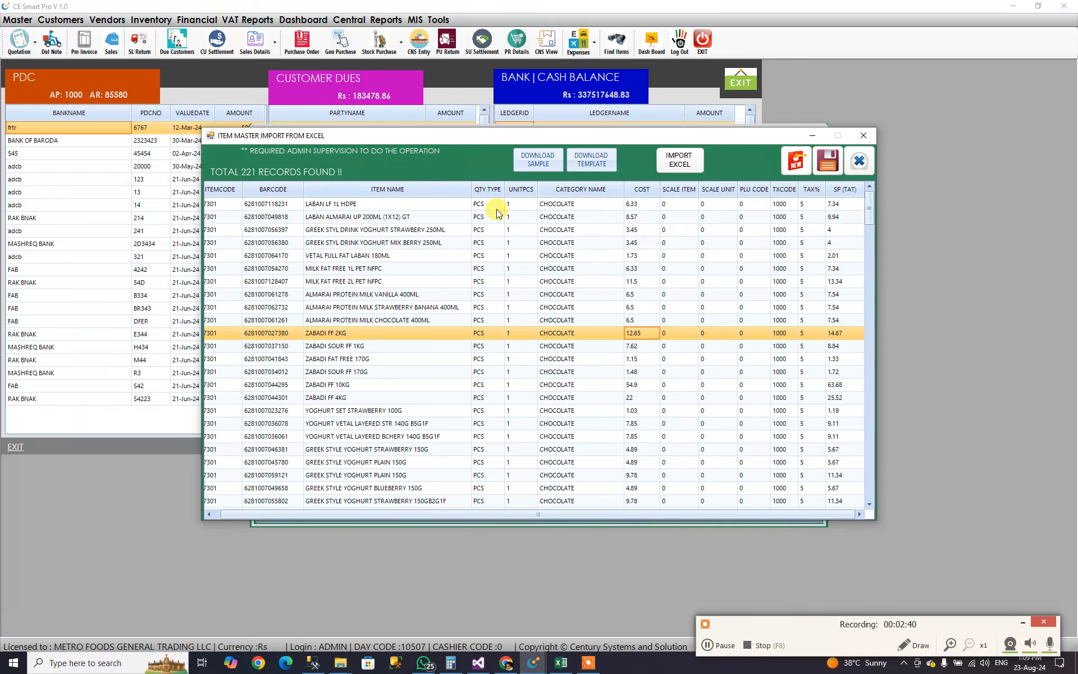
pyautogui.scroll(-12, 510, 303)
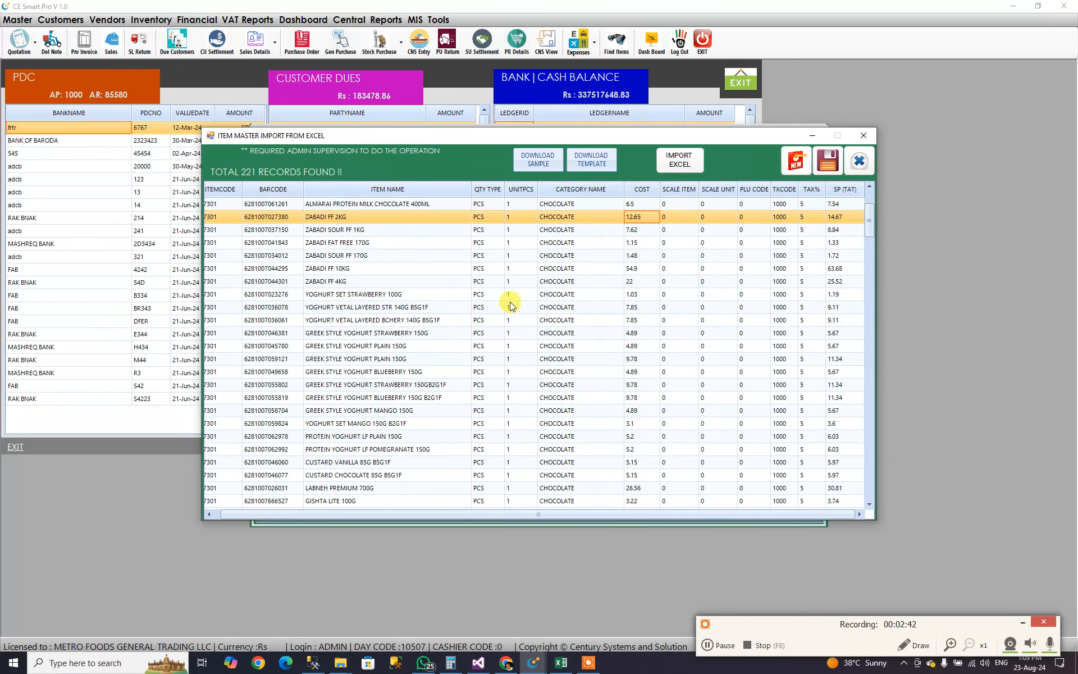
pyautogui.scroll(-10, 511, 303)
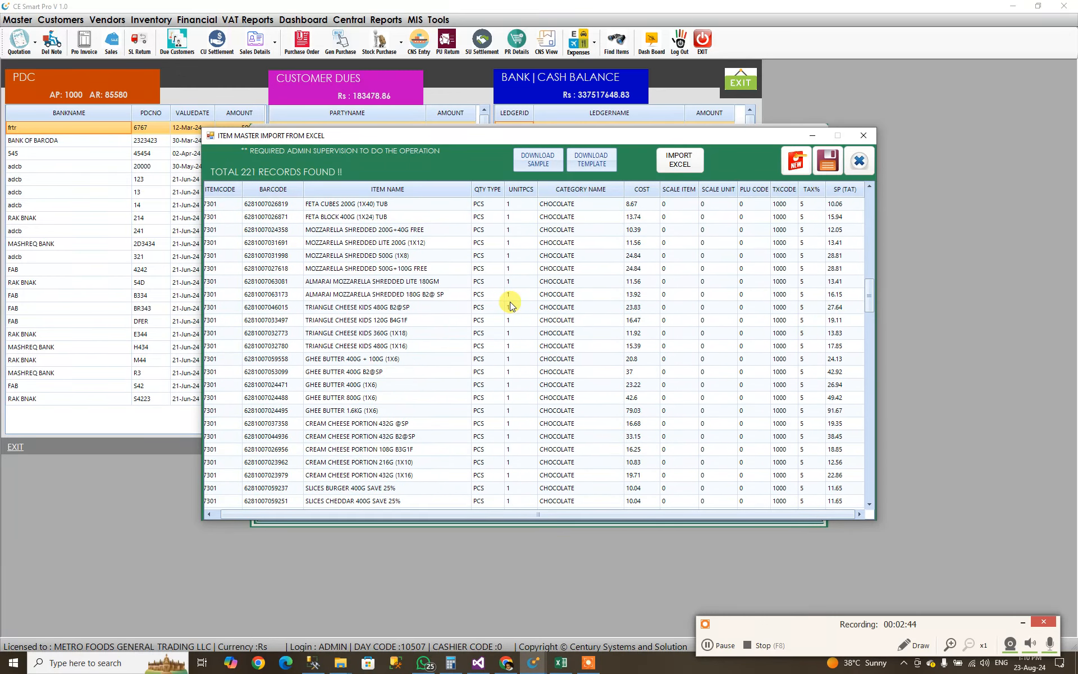
# Step: Reopen the ITMMASTERIMPORT workbook from the app icons folder to check its headers and first rows, close it and return to the import grid
pyautogui.click(560, 663)
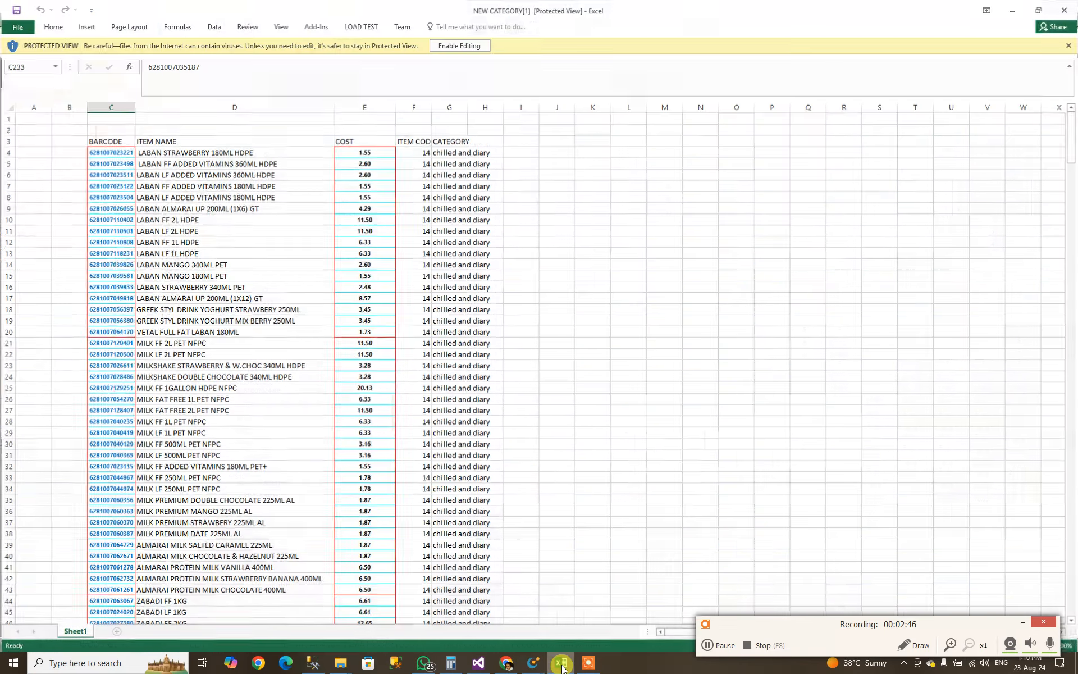
pyautogui.click(560, 663)
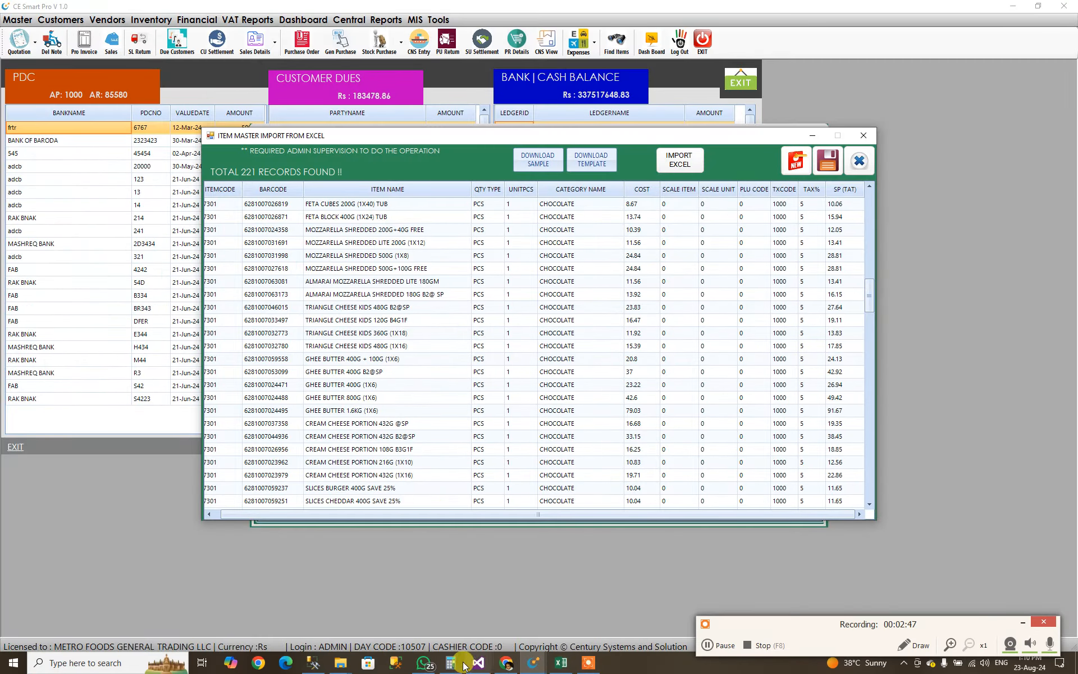
pyautogui.click(341, 663)
pyautogui.click(379, 595)
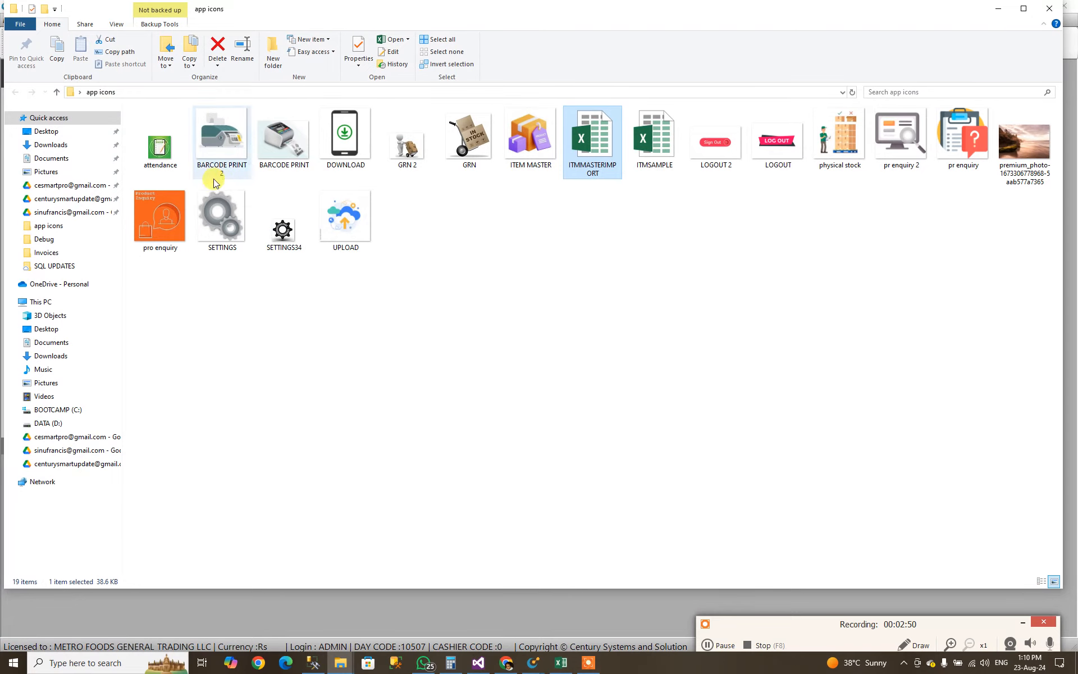
pyautogui.doubleClick(590, 149)
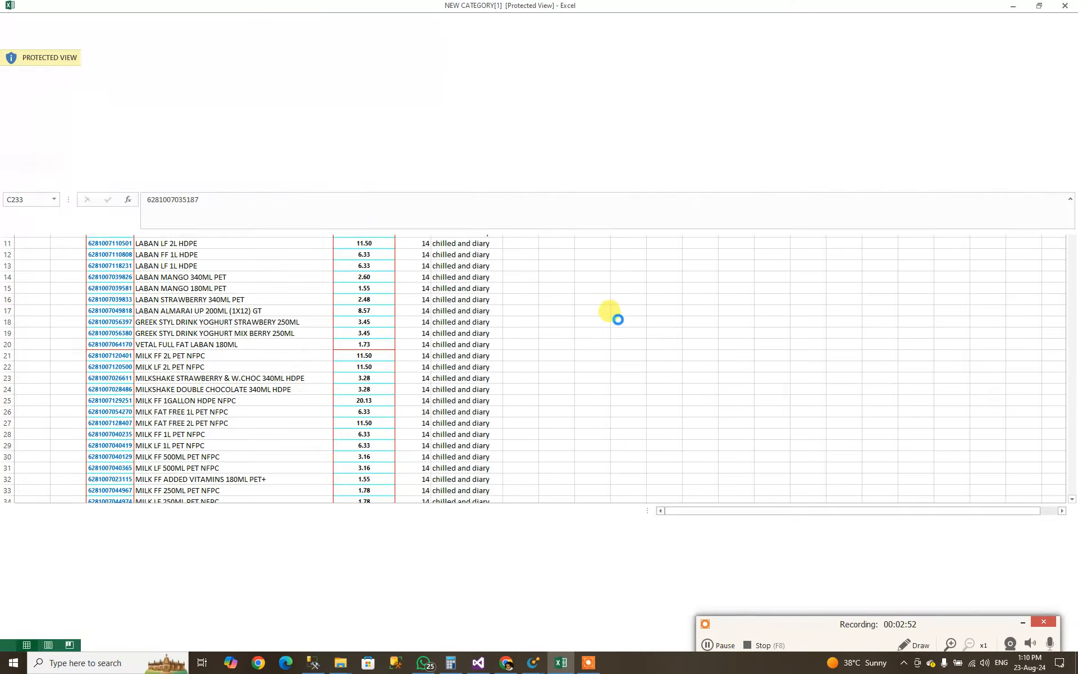
pyautogui.scroll(15, 617, 286)
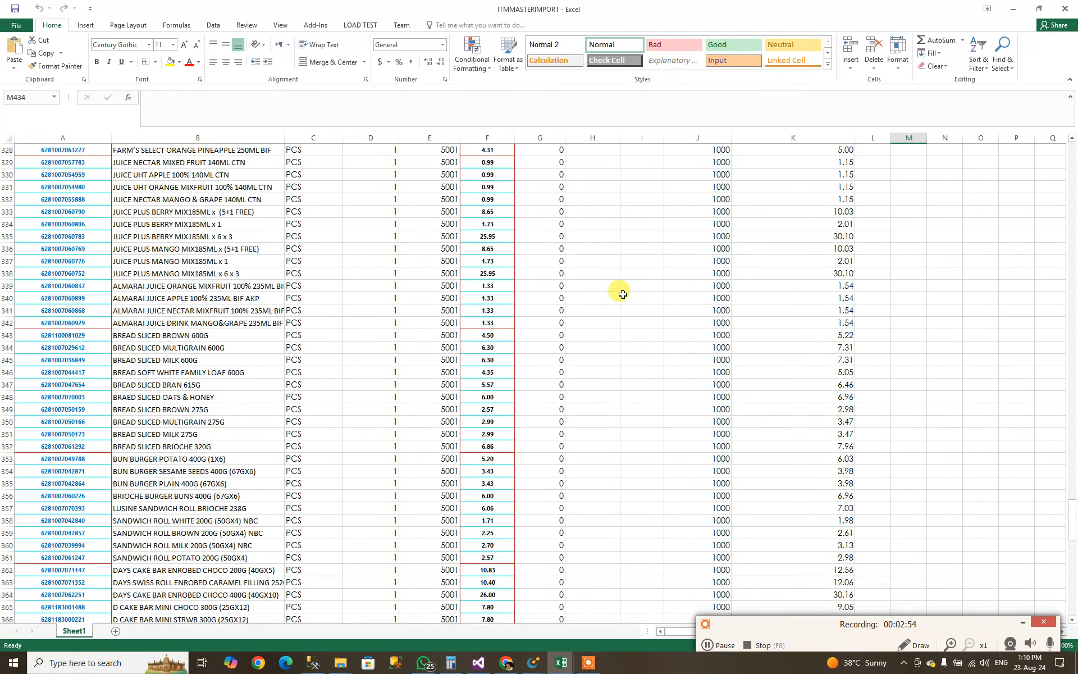
pyautogui.moveTo(1071, 507); pyautogui.dragTo(1074, 161)
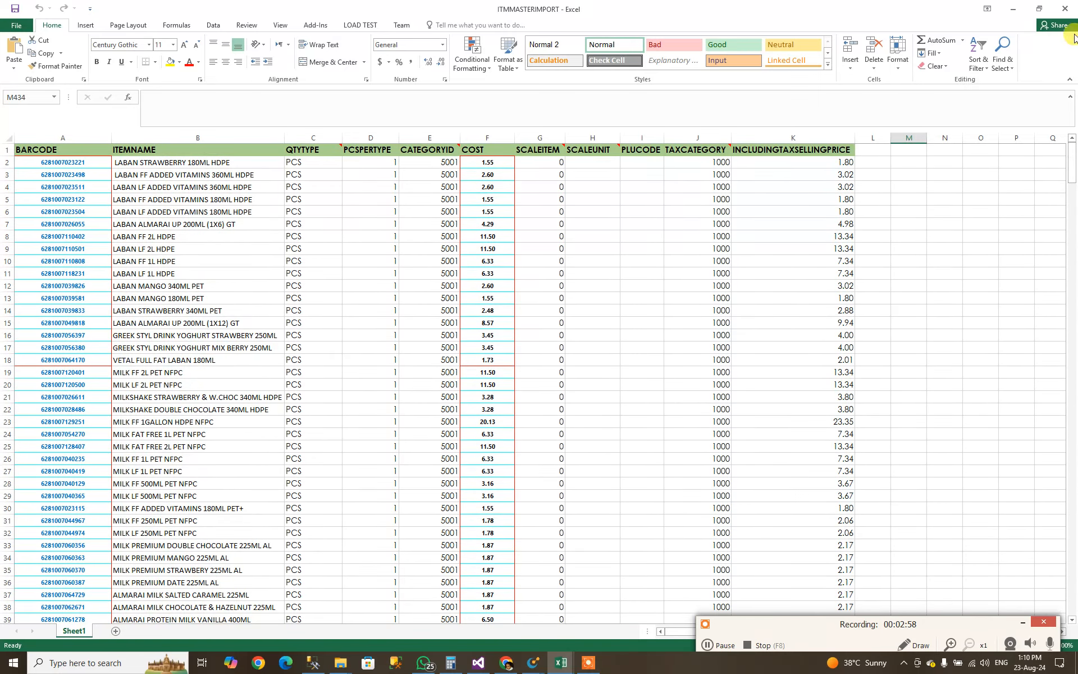
pyautogui.click(1065, 8)
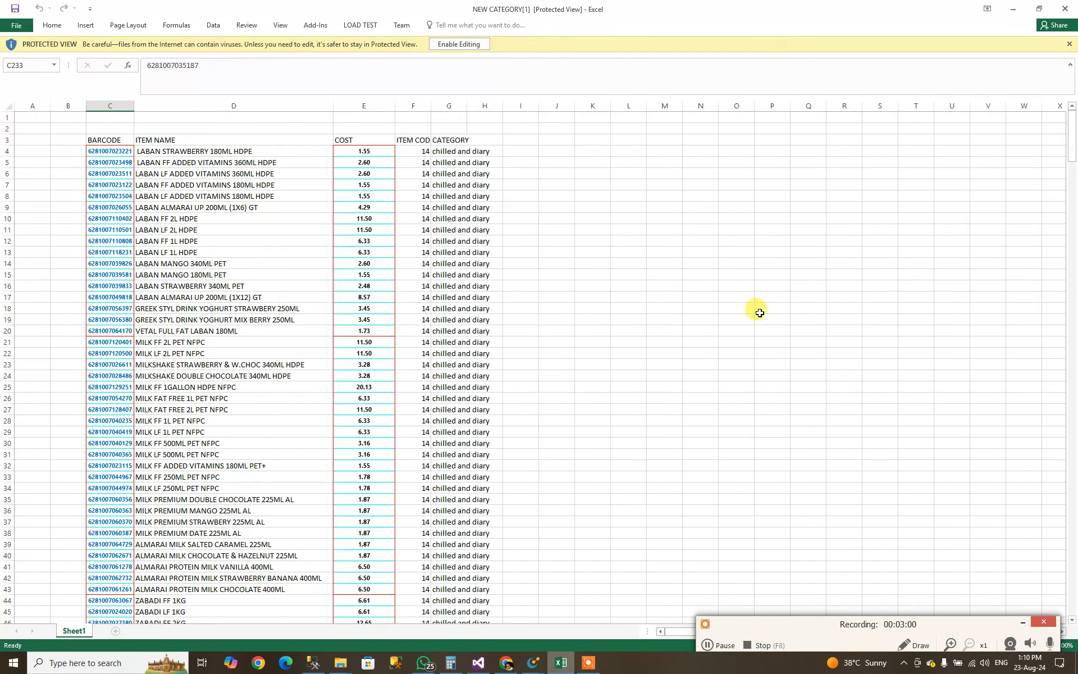
pyautogui.click(1013, 8)
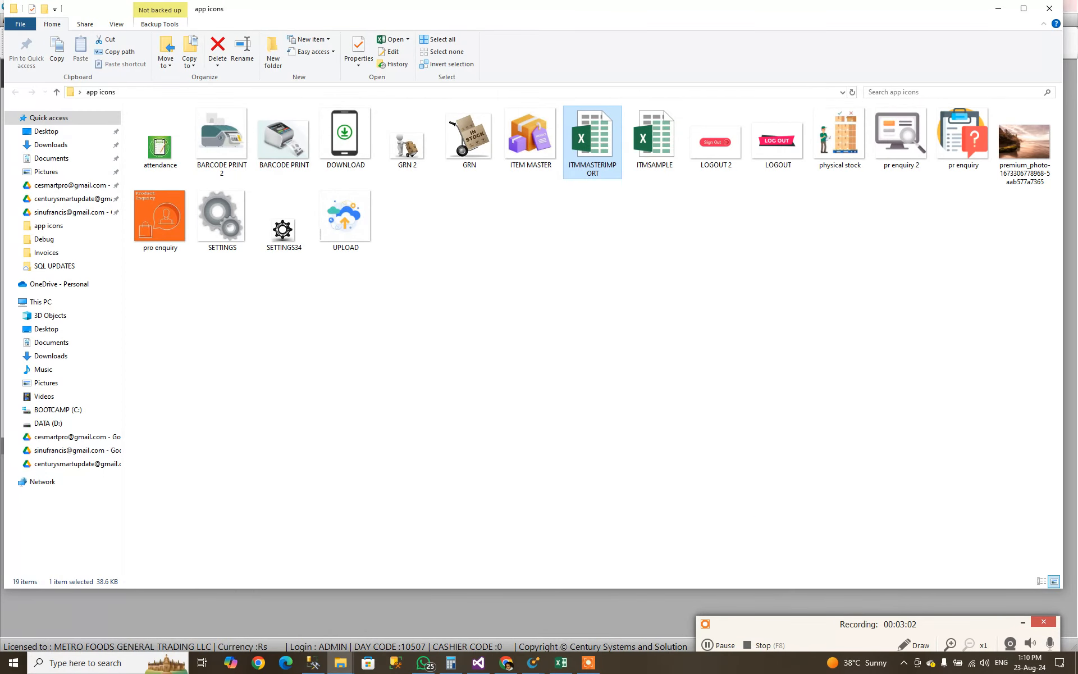
pyautogui.click(998, 9)
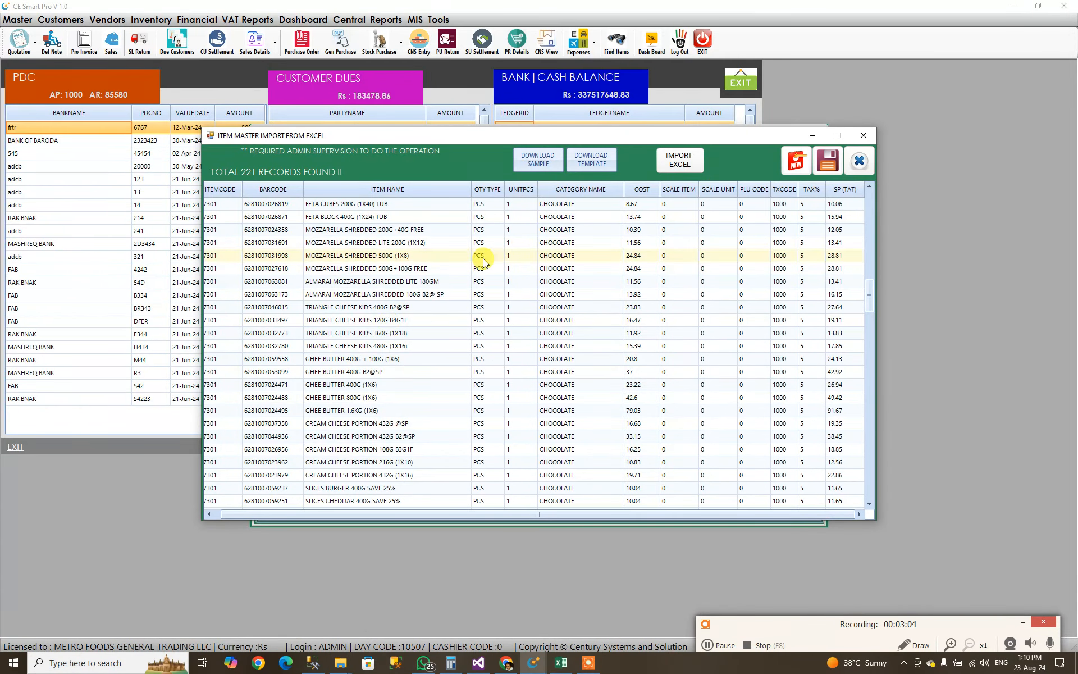
# Step: Save the imported records to the item master and confirm the upload
pyautogui.click(828, 162)
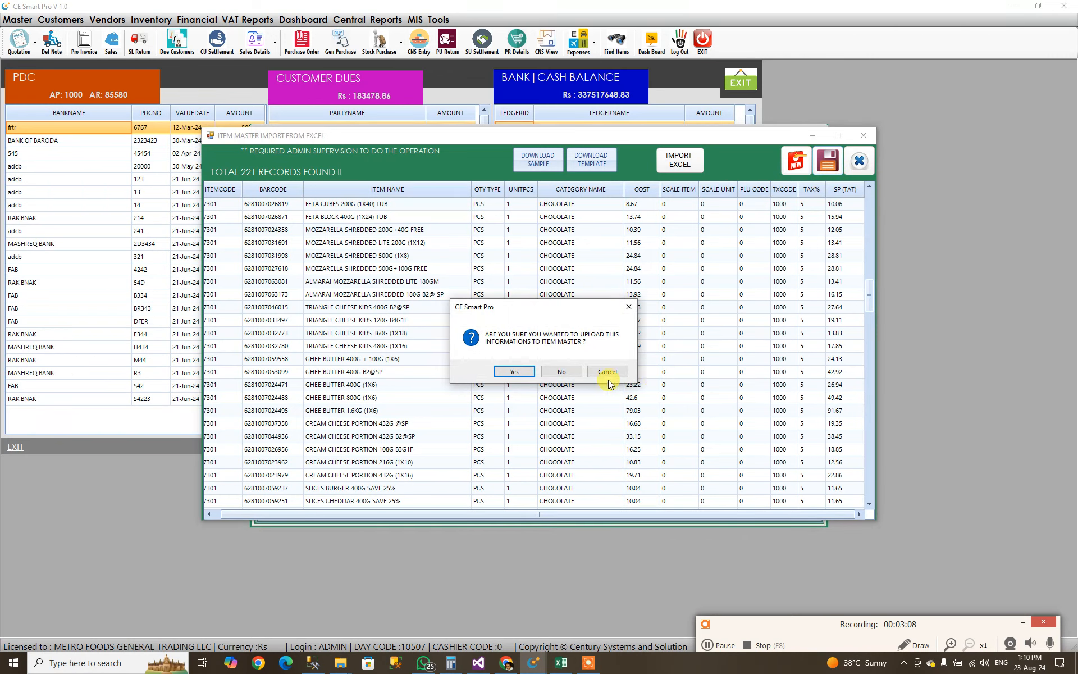
pyautogui.click(506, 370)
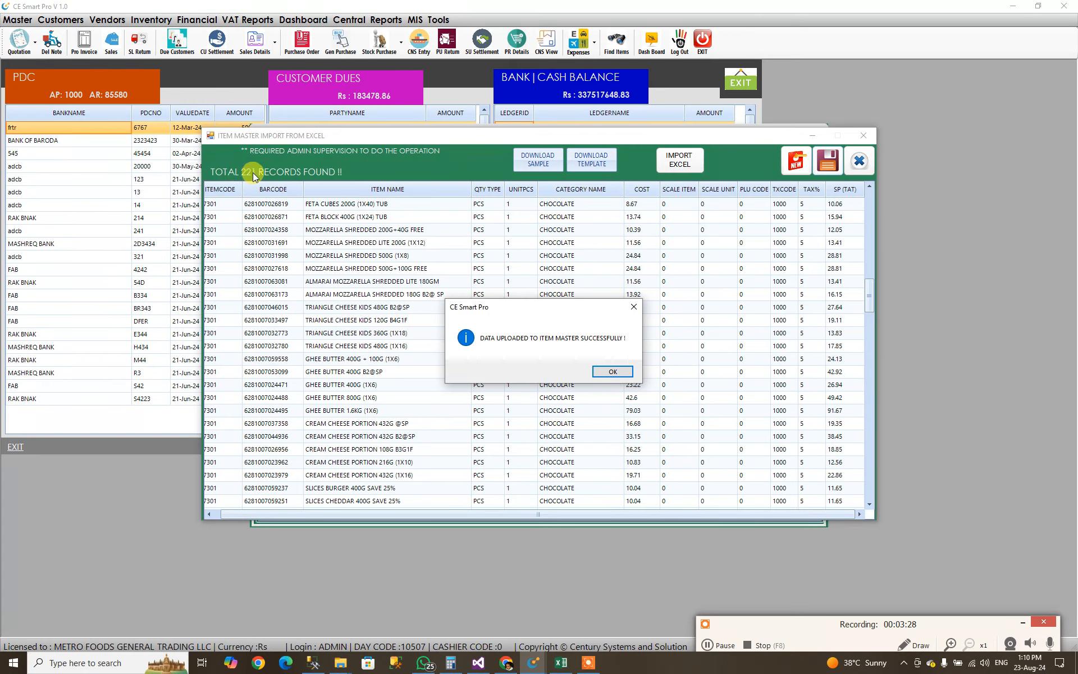
# Step: Switch to the NEW CATEGORY workbook to check its last item rows, return to CE Smart Pro and dismiss the upload message
pyautogui.click(561, 662)
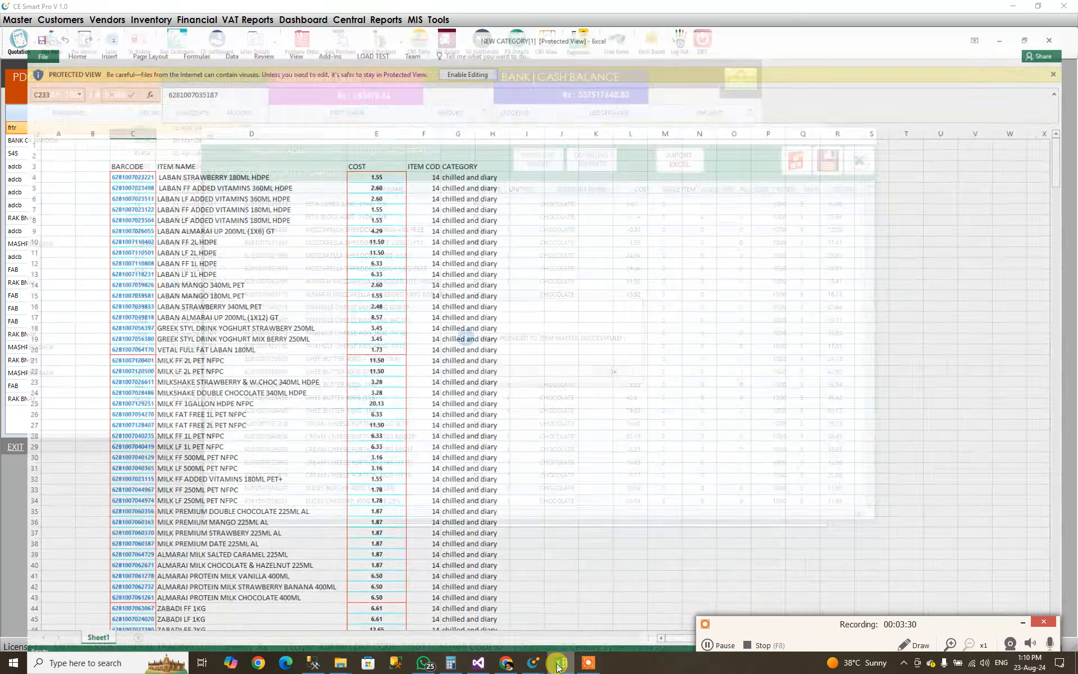
pyautogui.scroll(-6, 409, 438)
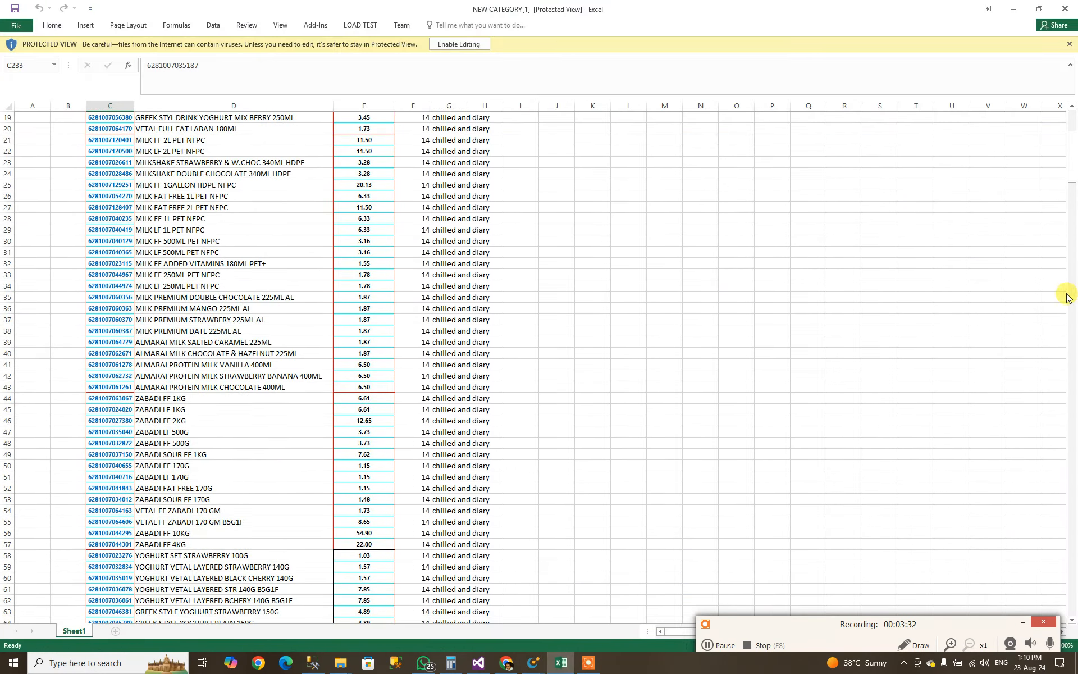
pyautogui.moveTo(1072, 169); pyautogui.dragTo(1060, 611)
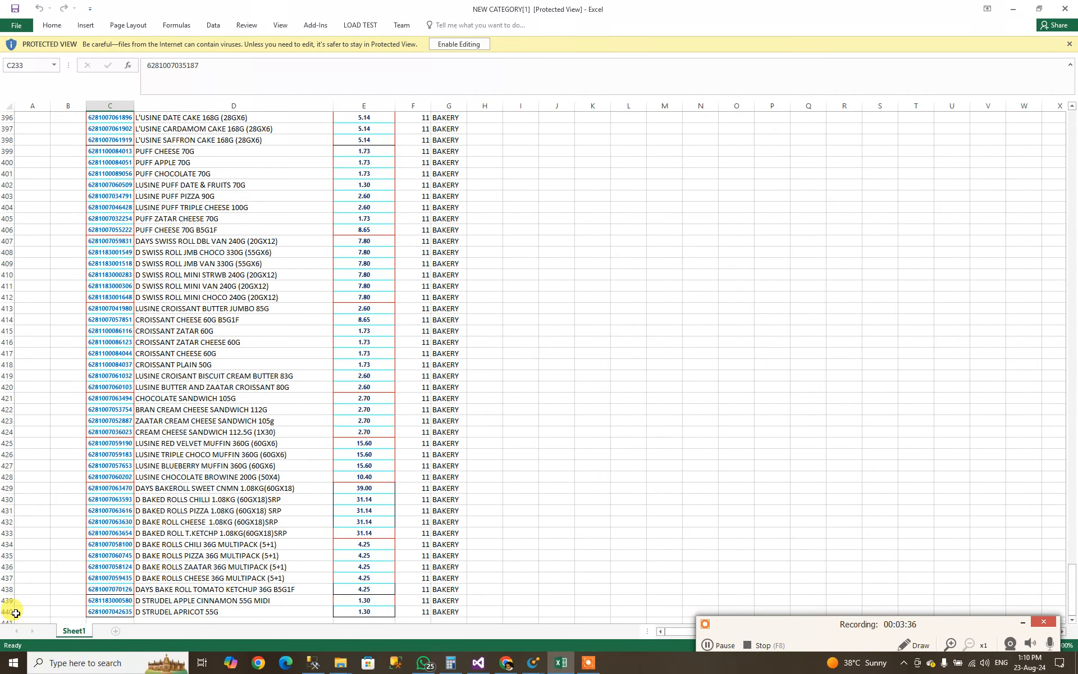
pyautogui.click(1013, 9)
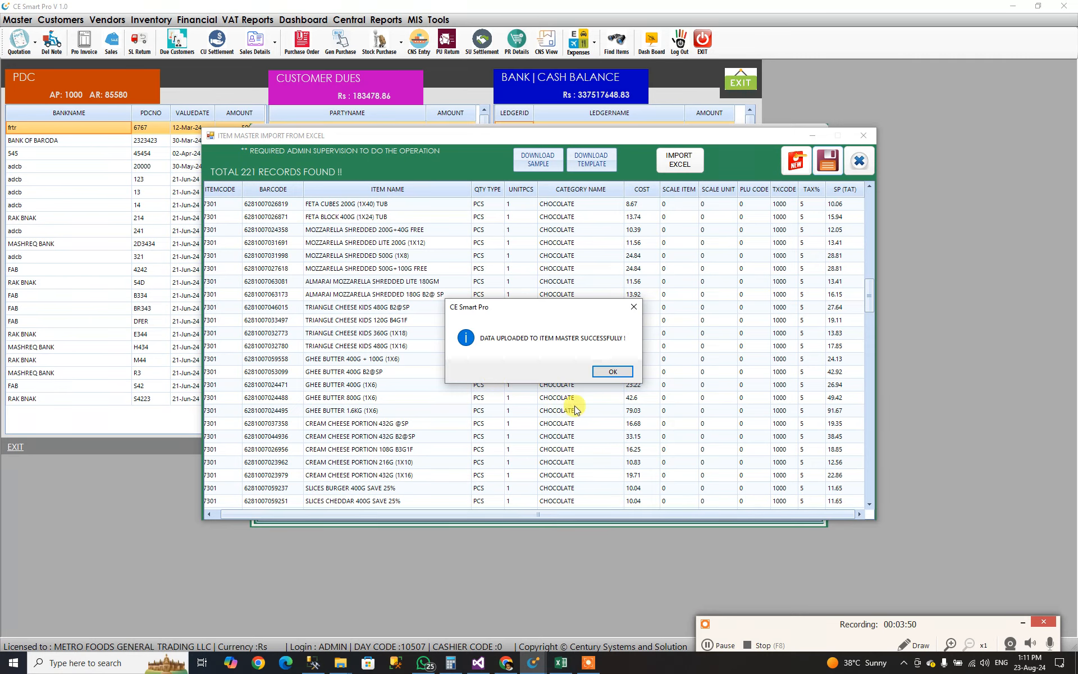
pyautogui.click(610, 372)
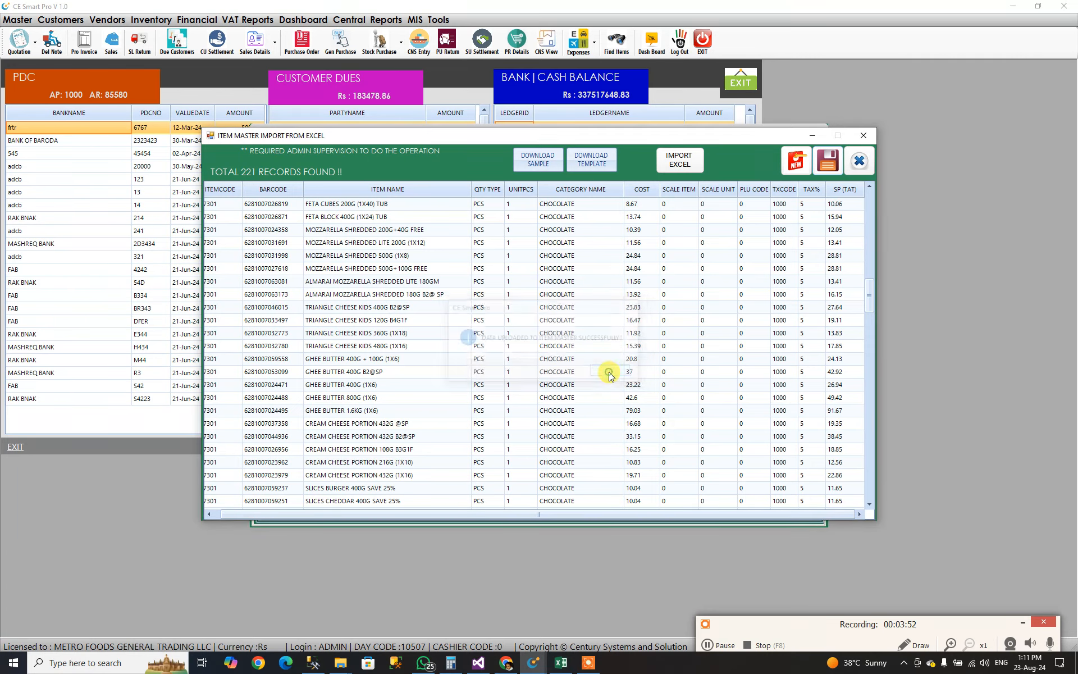
# Step: Import the ITMMASTERIMPORT workbook again from the app icons folder on the Desktop to check for remaining records, and close the import window
pyautogui.click(683, 165)
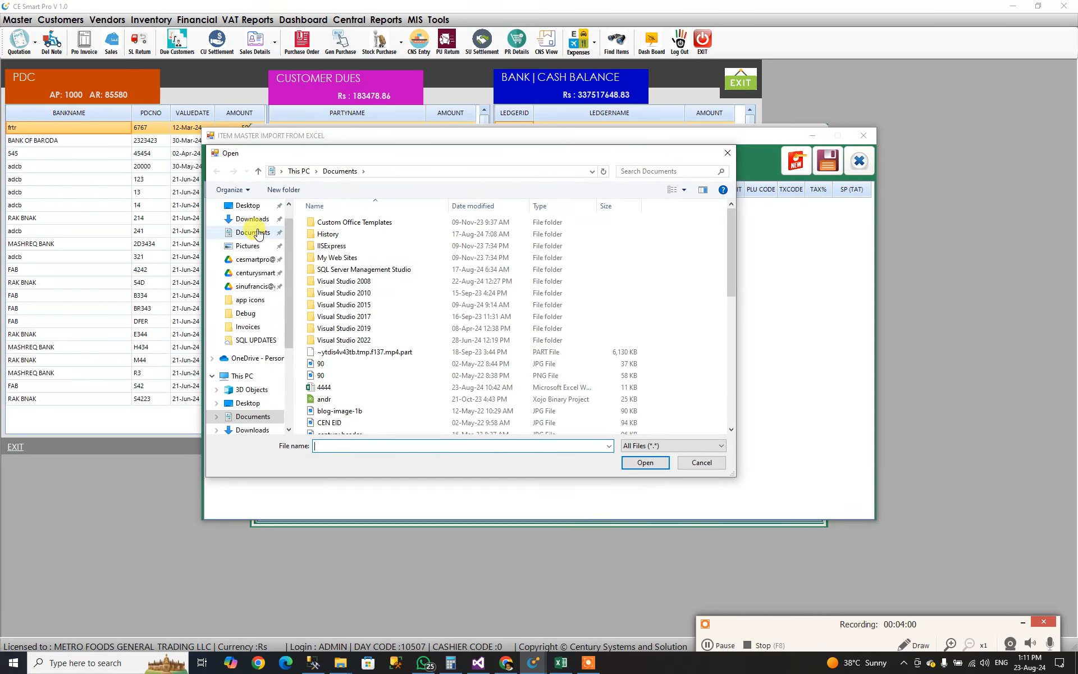
pyautogui.click(249, 206)
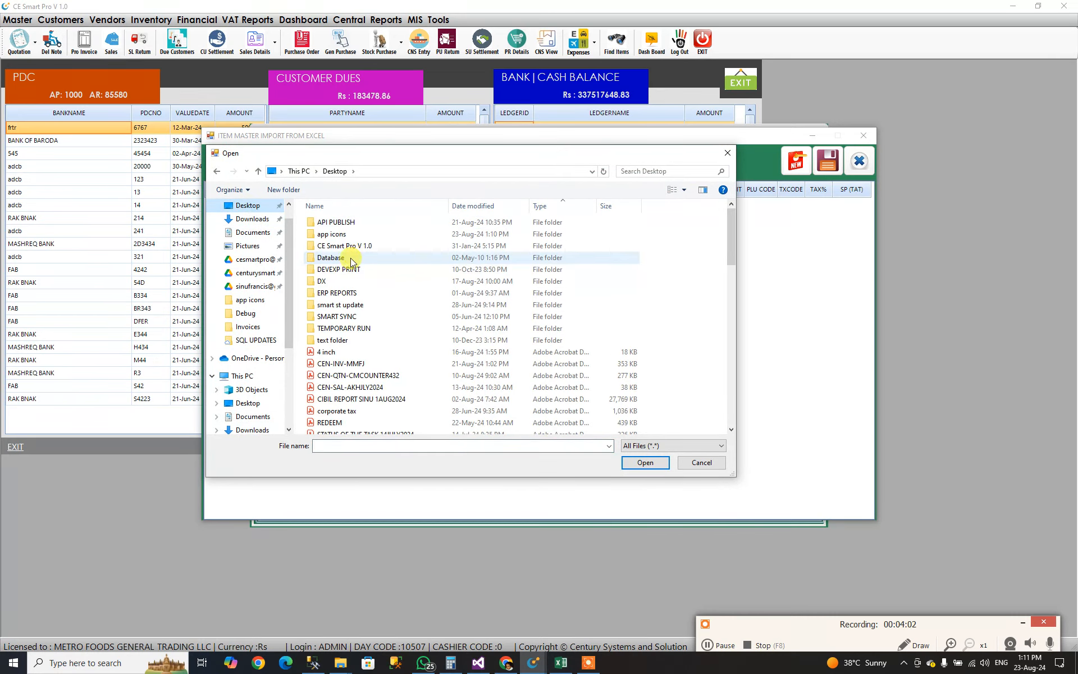
pyautogui.doubleClick(331, 234)
pyautogui.doubleClick(342, 324)
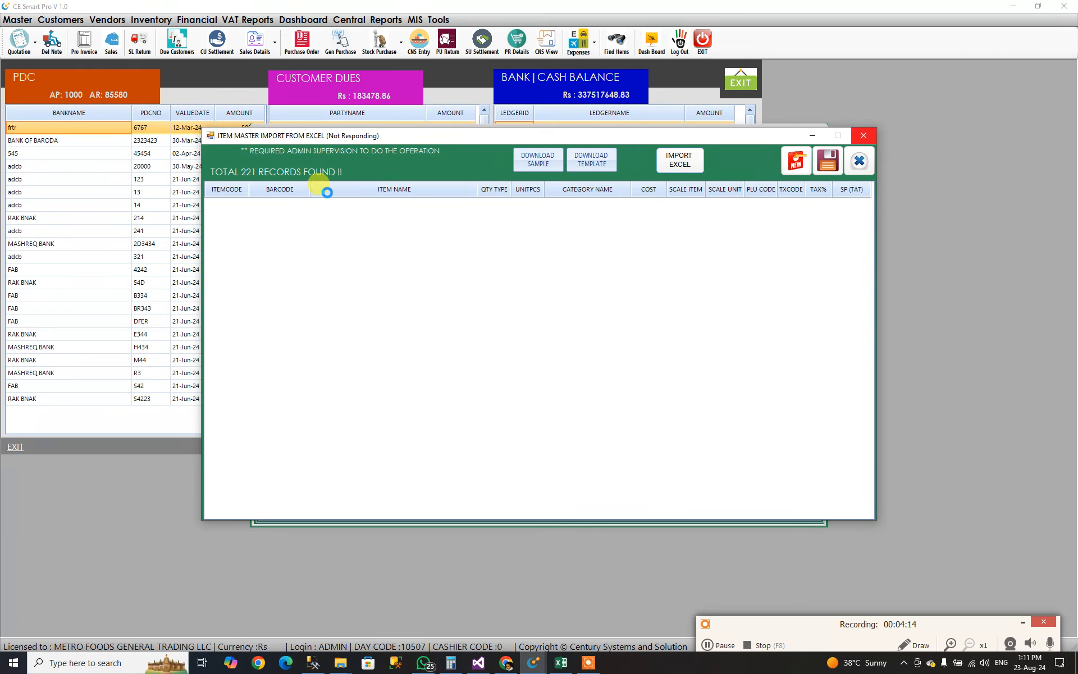
pyautogui.click(717, 645)
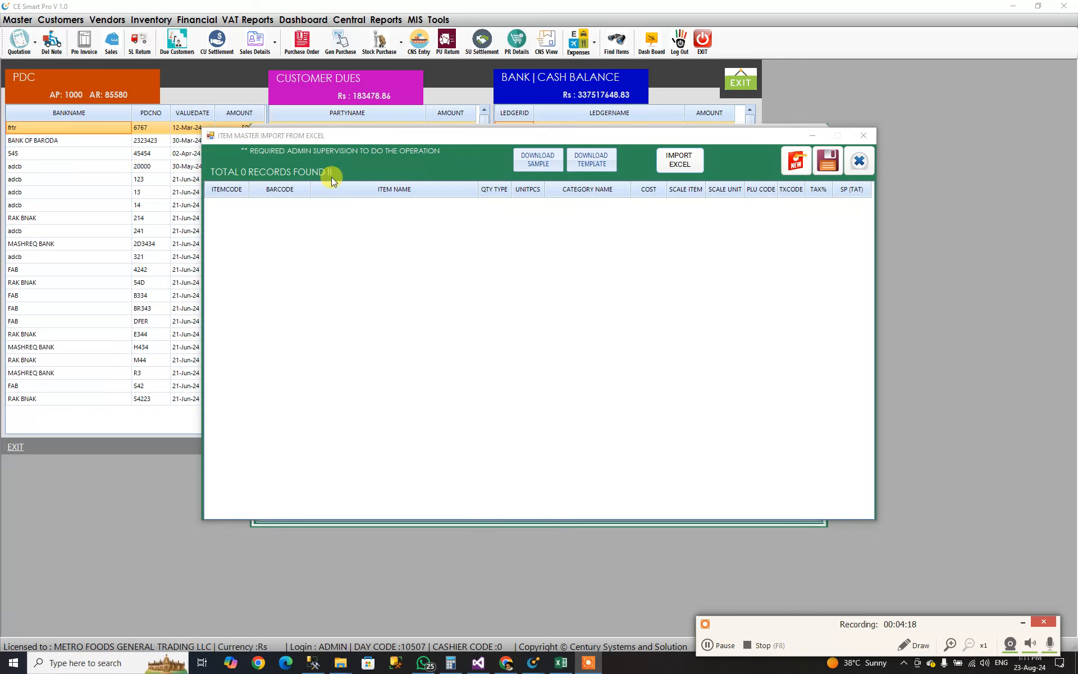
pyautogui.click(832, 169)
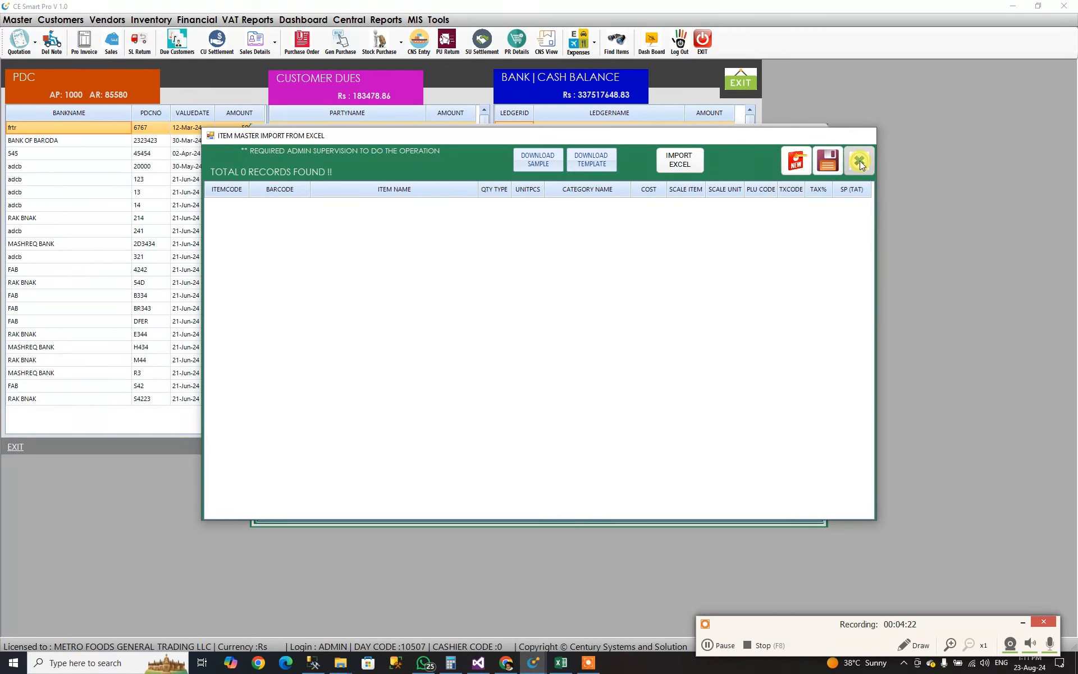
pyautogui.click(859, 161)
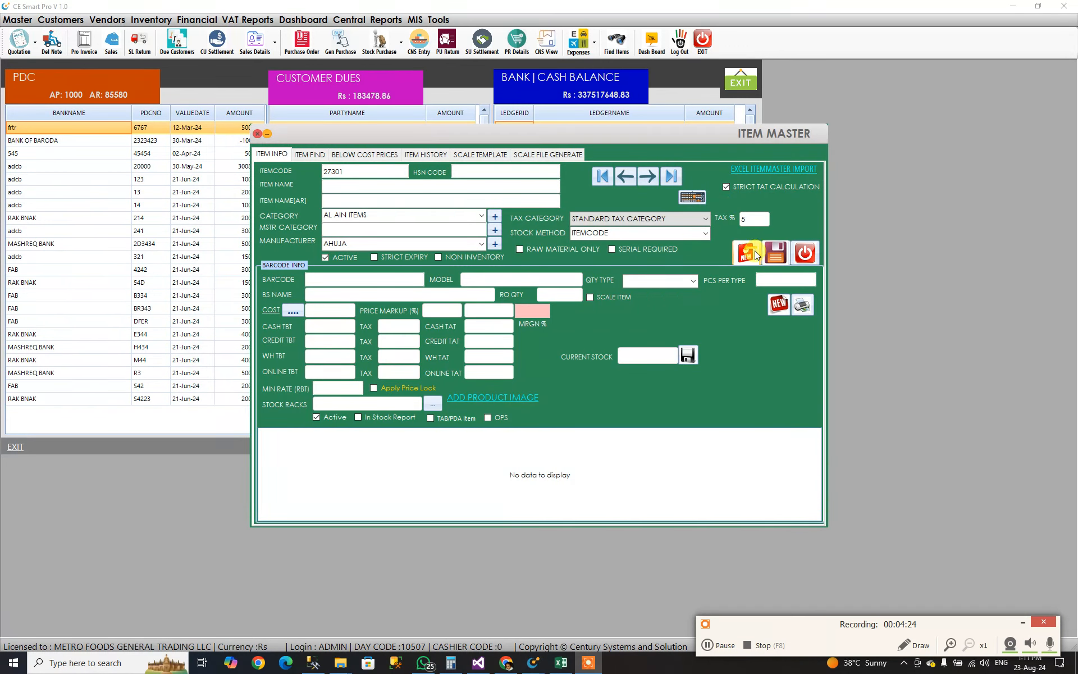
# Step: Start a blank item master record and step back through the latest uploaded items, 27521 and 27520, to check their details
pyautogui.click(347, 171)
pyautogui.write('27301')
pyautogui.click(745, 254)
pyautogui.click(625, 176)
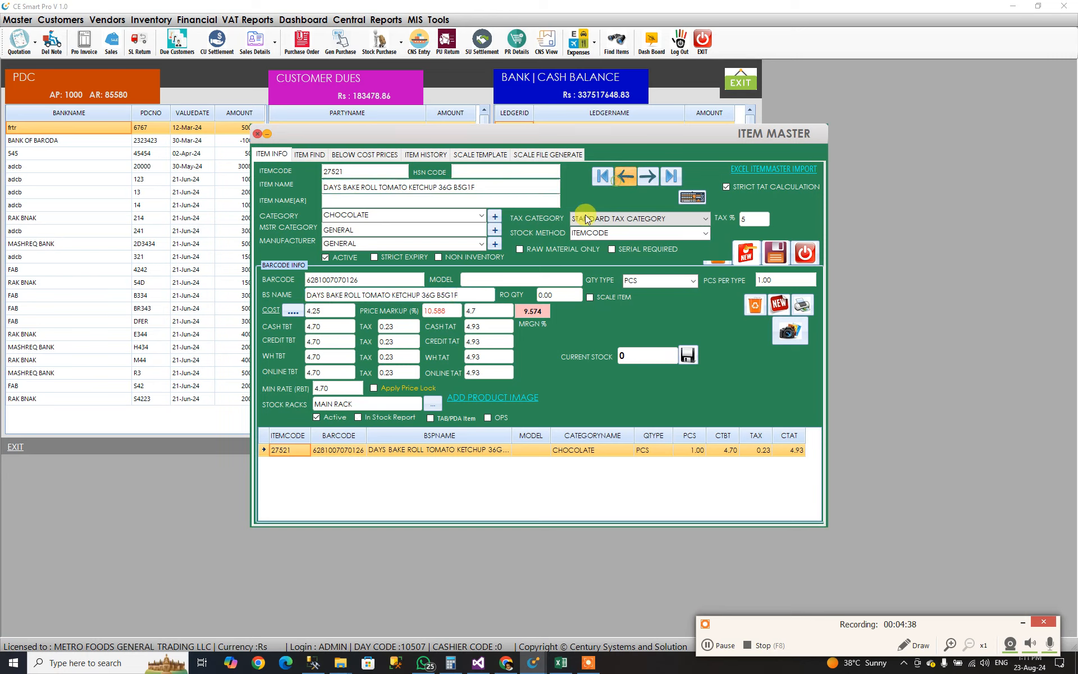
pyautogui.click(459, 292)
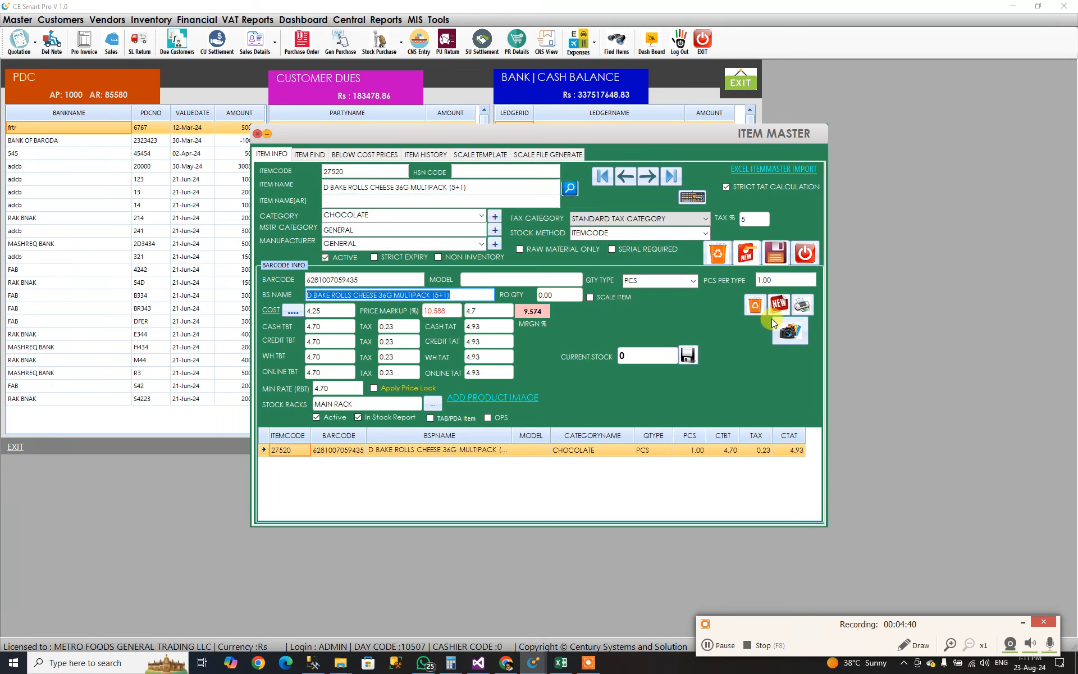
# Step: Reopen the Excel item master import, download the blank template to the Desktop as ITMMASTERIMPORT, and close the import window
pyautogui.click(773, 168)
pyautogui.click(590, 161)
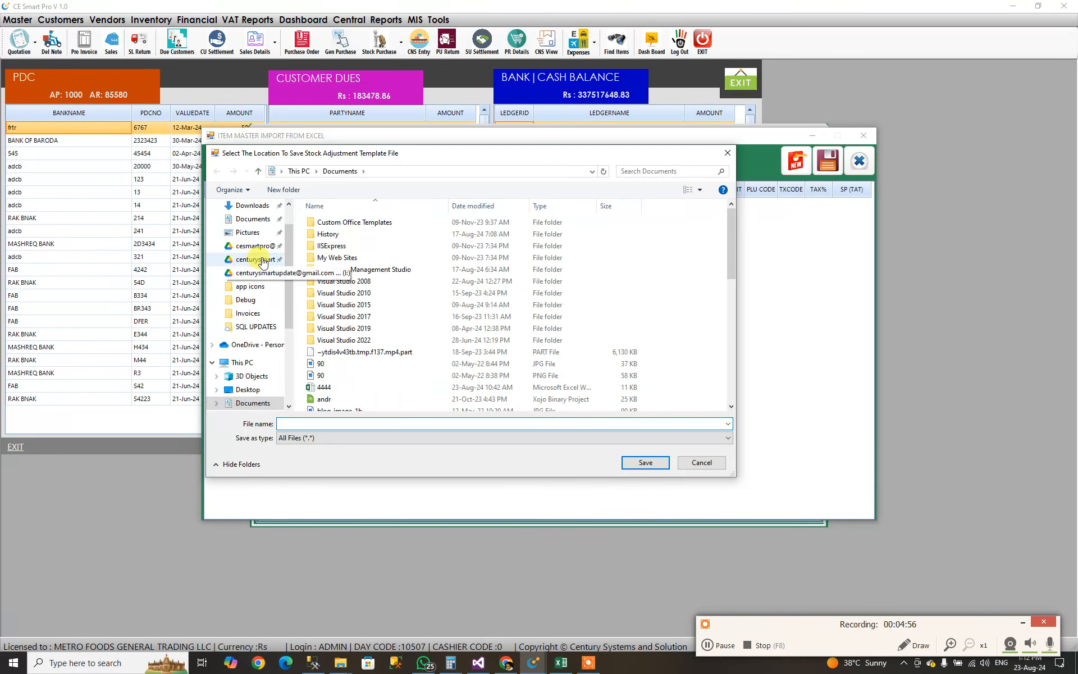
pyautogui.moveTo(287, 230); pyautogui.dragTo(287, 209)
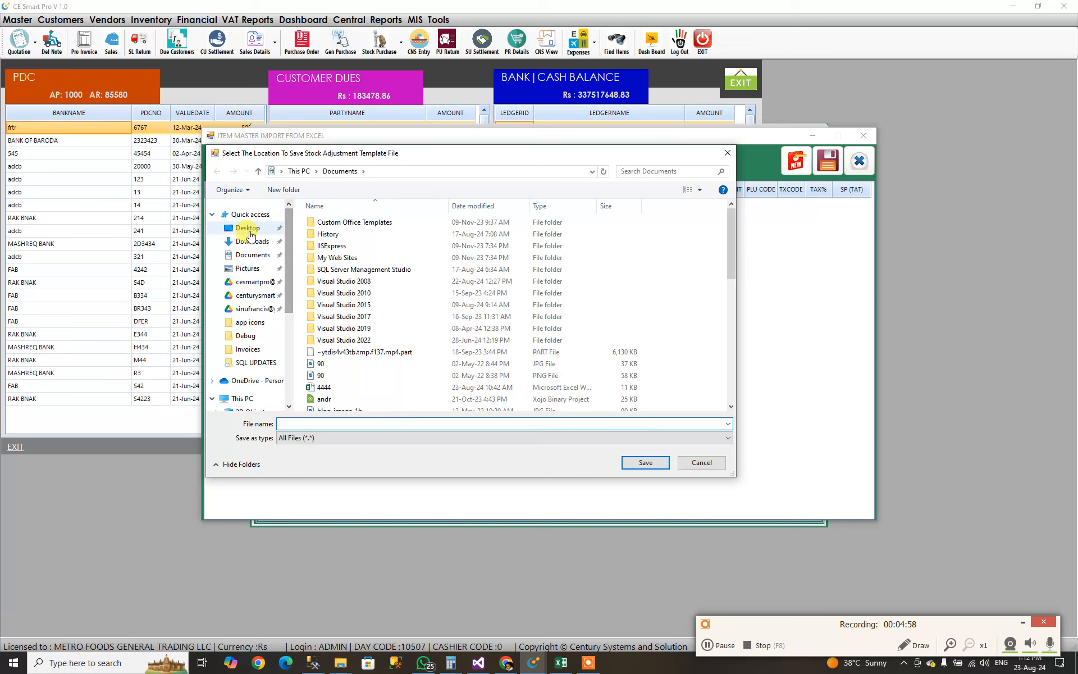
pyautogui.click(248, 227)
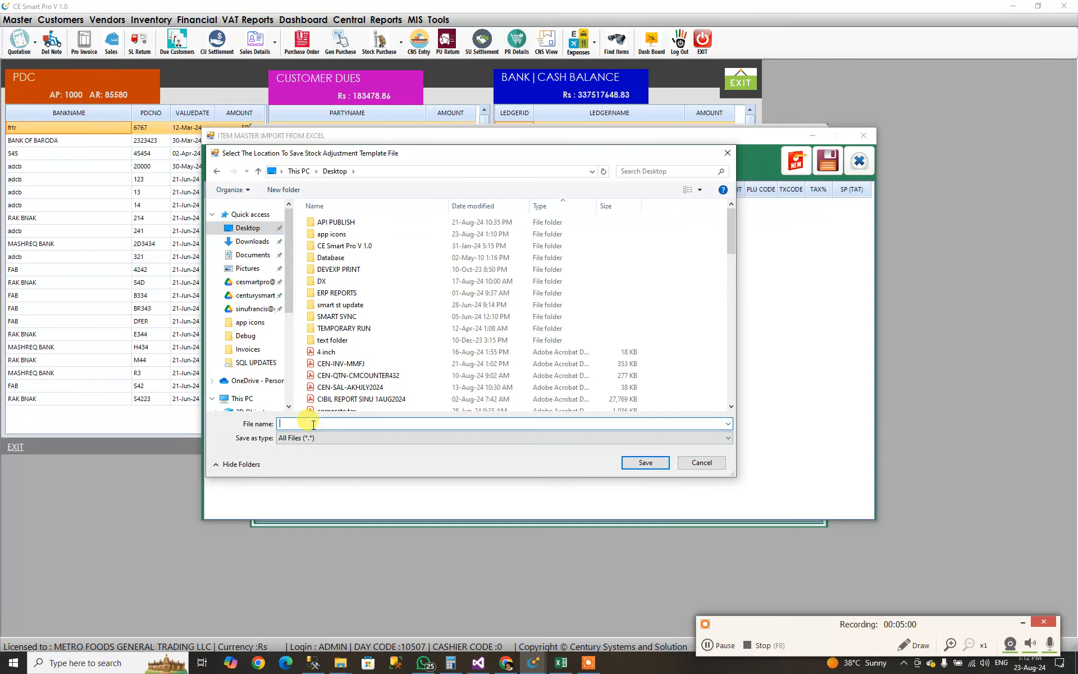
pyautogui.write('ITEM MASTER IMPORT')
pyautogui.press('Return')
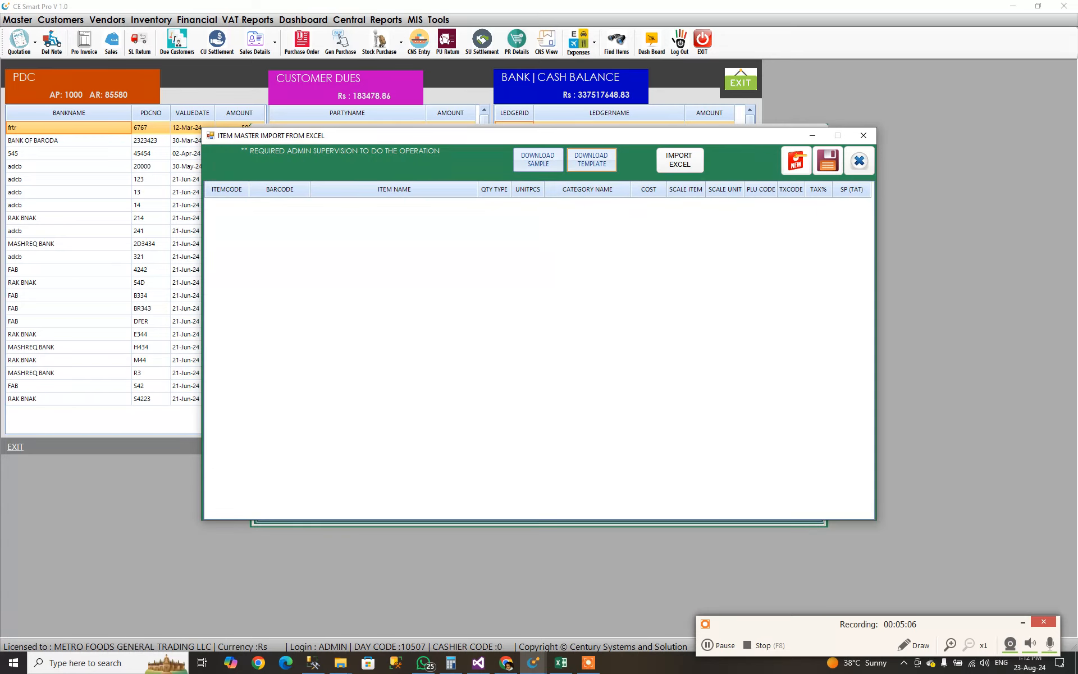
pyautogui.click(859, 163)
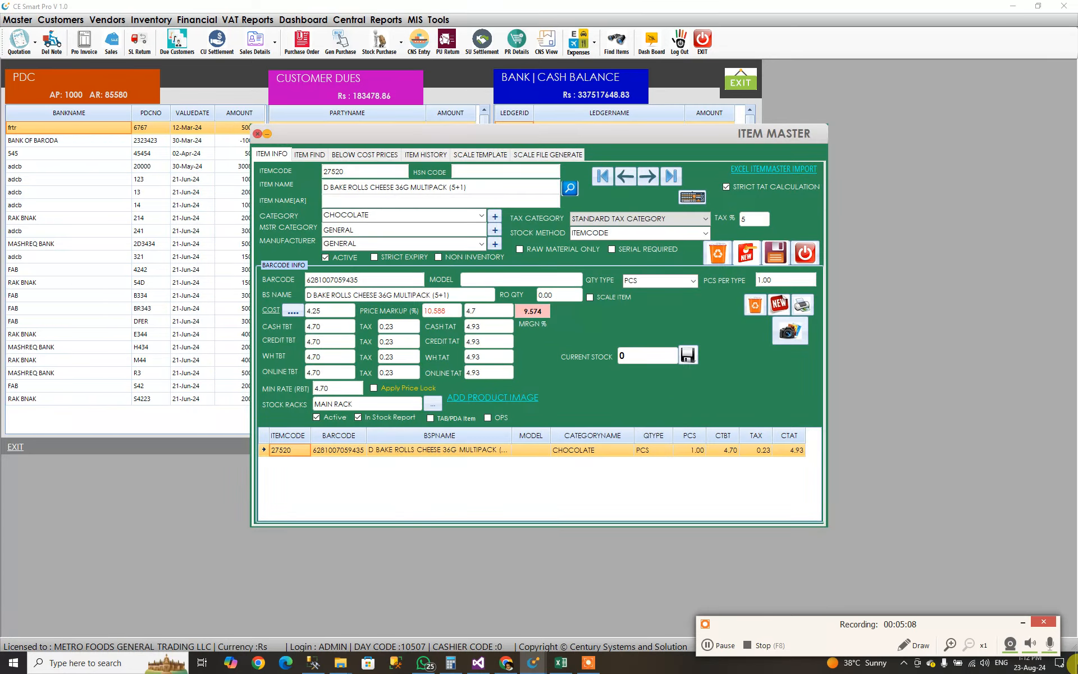
# Step: Open the downloaded ITMMASTERIMPORT template from the Desktop in Excel and select cell A2 in the BARCODE column
pyautogui.click(1073, 663)
pyautogui.doubleClick(310, 80)
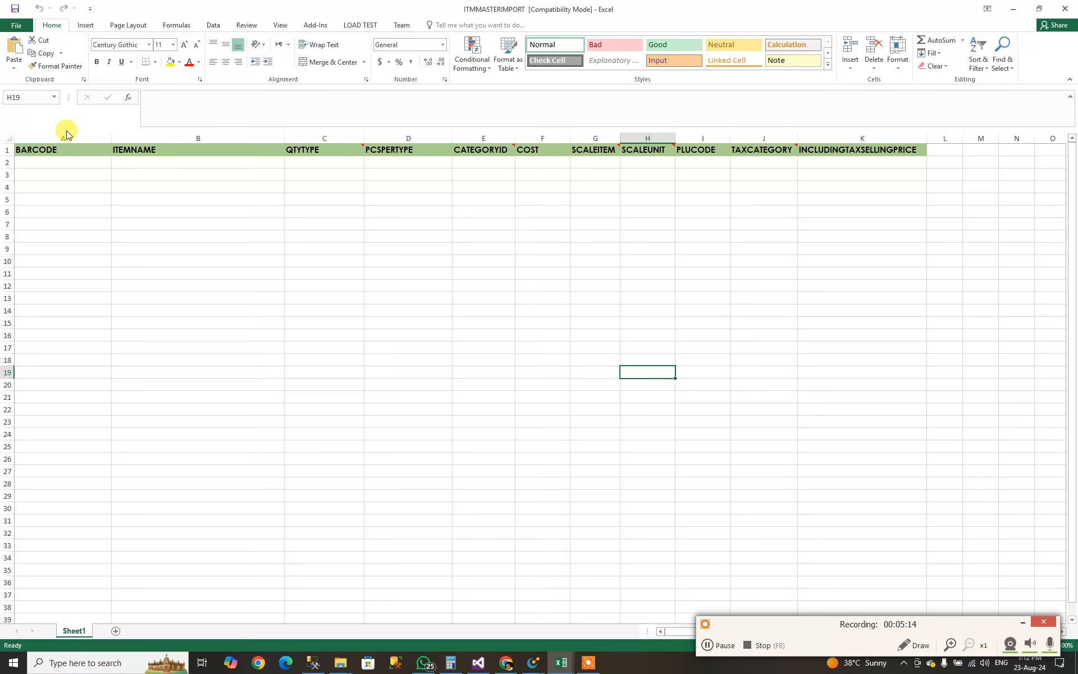
pyautogui.click(59, 164)
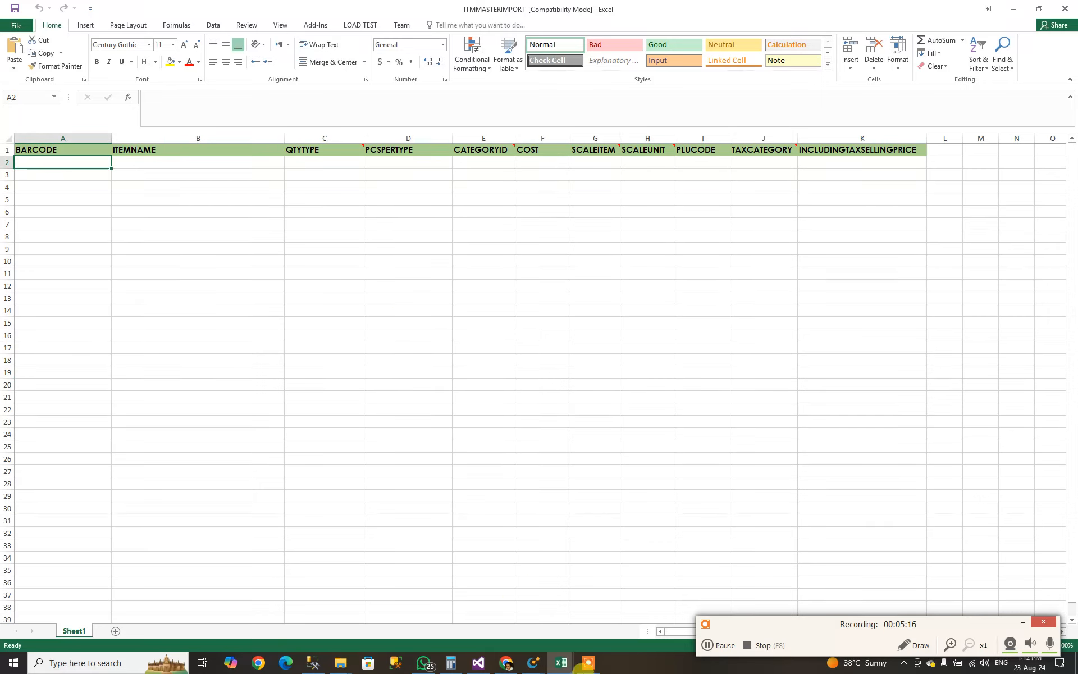
# Step: Copy the barcodes in C4:C10 of the NEW CATEGORY workbook into the template's BARCODE column starting at A2
pyautogui.moveTo(562, 670)
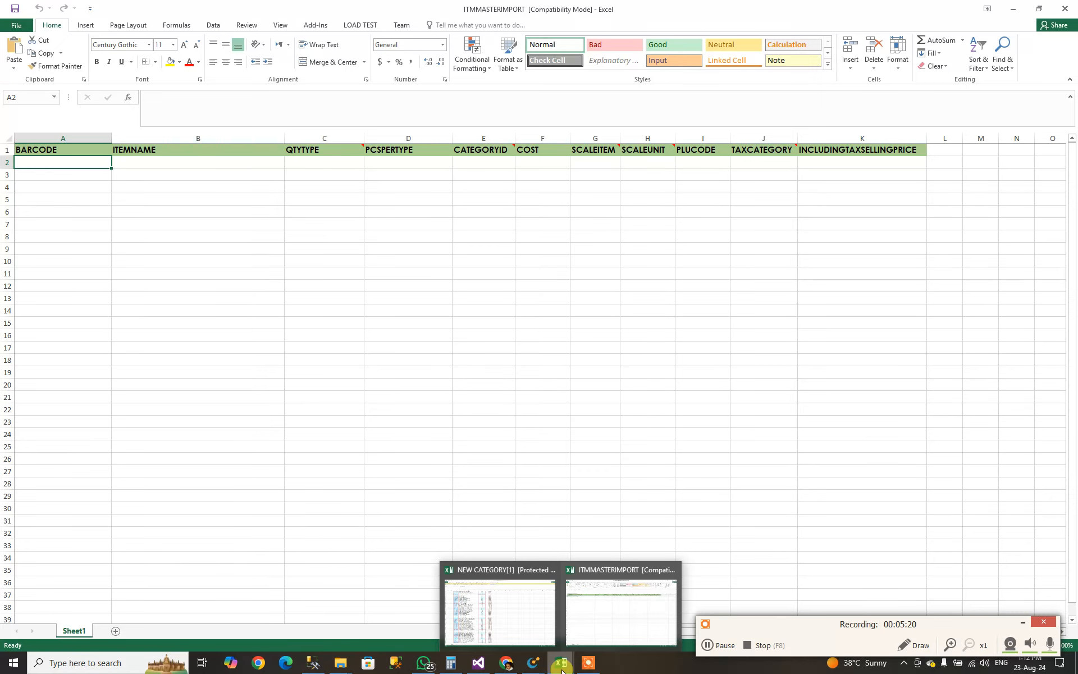
pyautogui.click(469, 612)
pyautogui.click(168, 191)
pyautogui.scroll(1, 167, 192)
pyautogui.scroll(14, 168, 192)
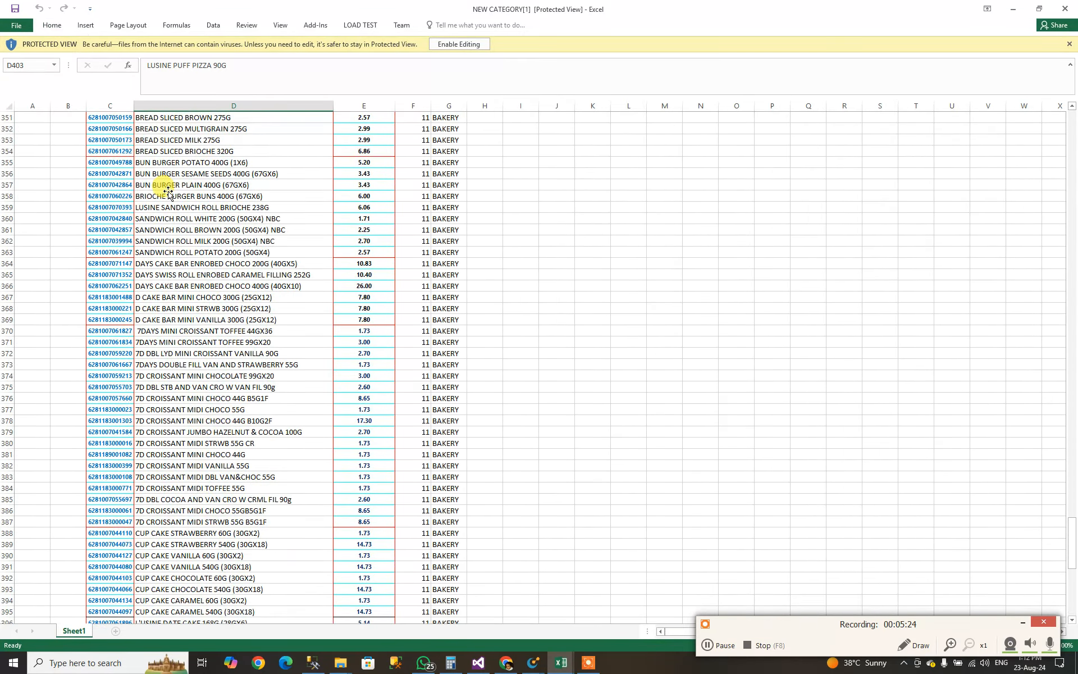
pyautogui.moveTo(1072, 443); pyautogui.dragTo(1071, 113)
pyautogui.click(115, 151)
pyautogui.moveTo(118, 177); pyautogui.dragTo(108, 219)
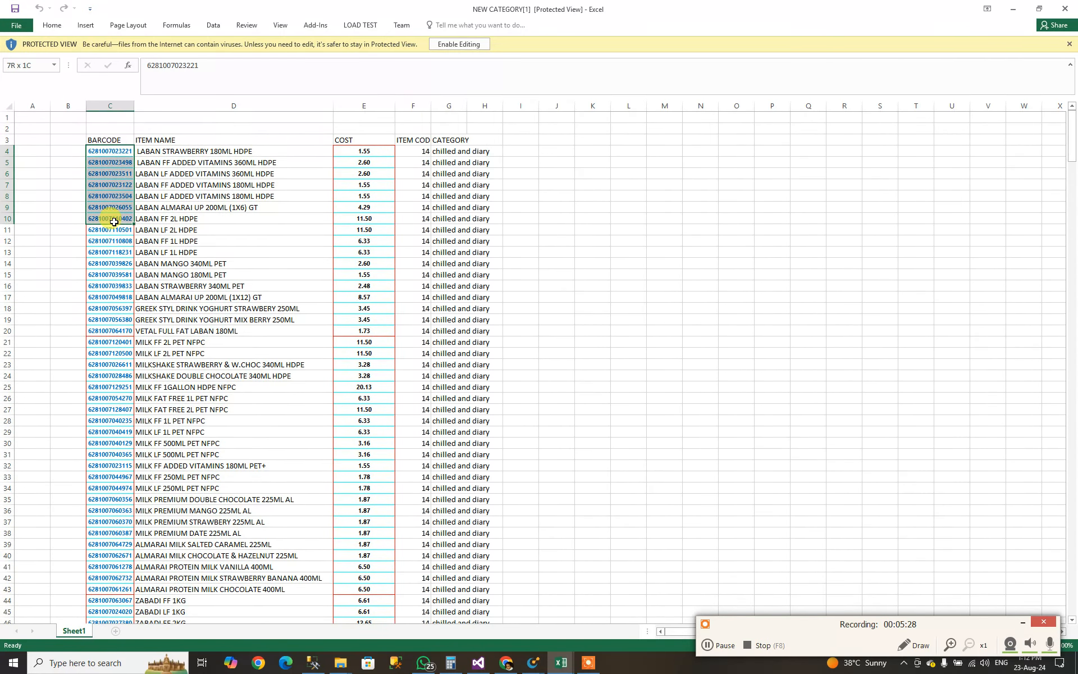
pyautogui.hotkey('ctrl', 'c')
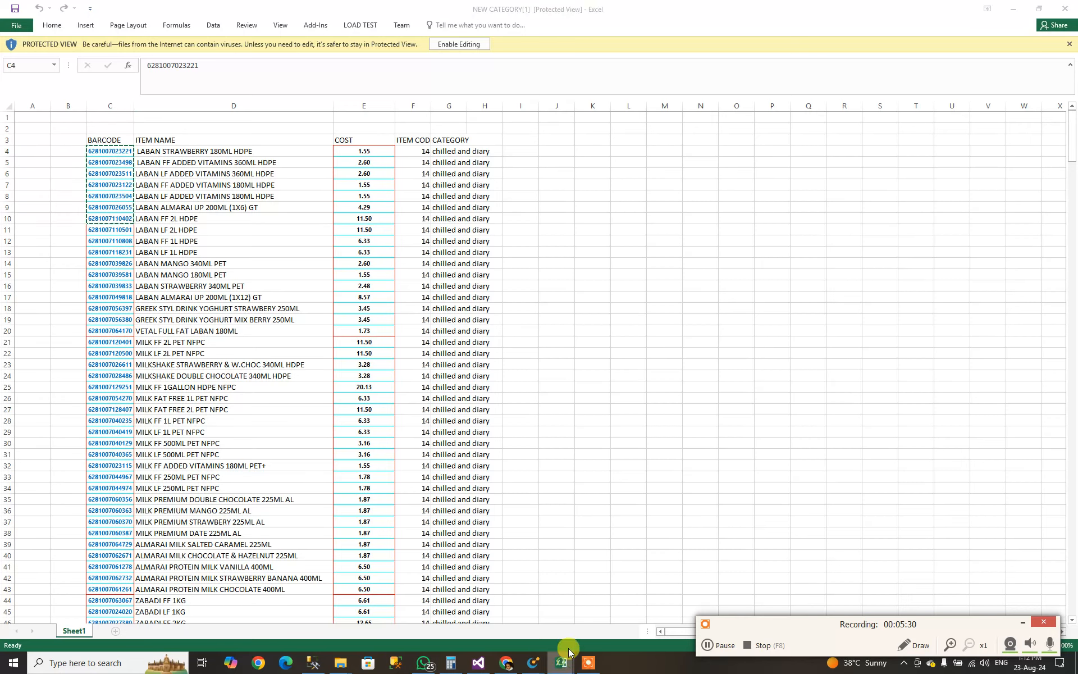
pyautogui.moveTo(559, 663)
pyautogui.click(616, 597)
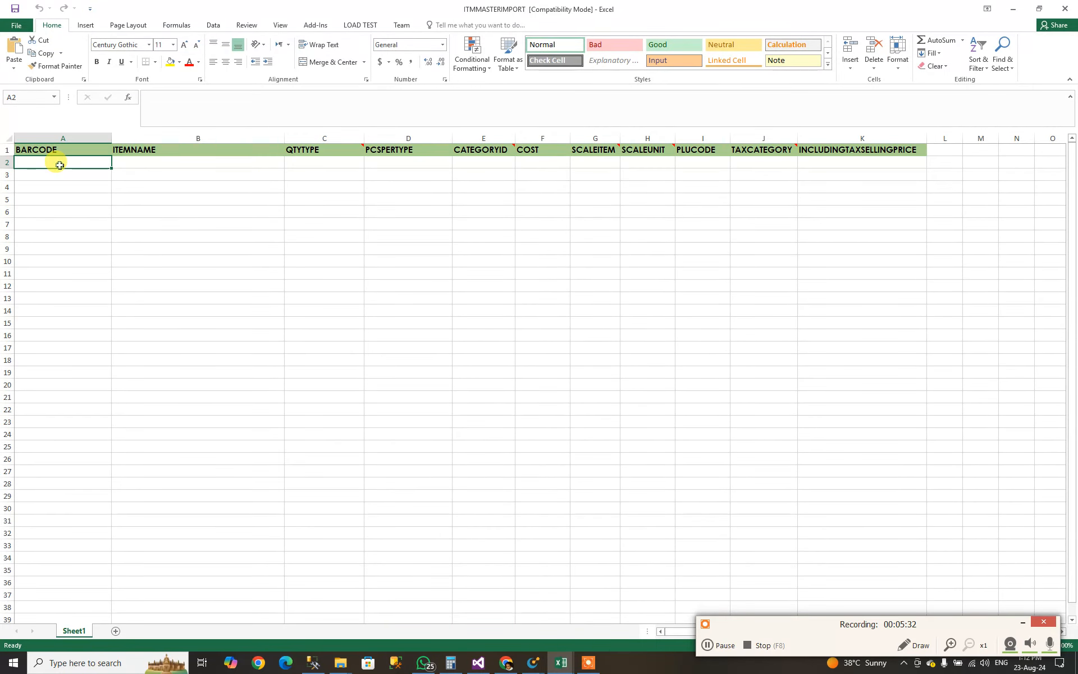
pyautogui.hotkey('ctrl', 'v')
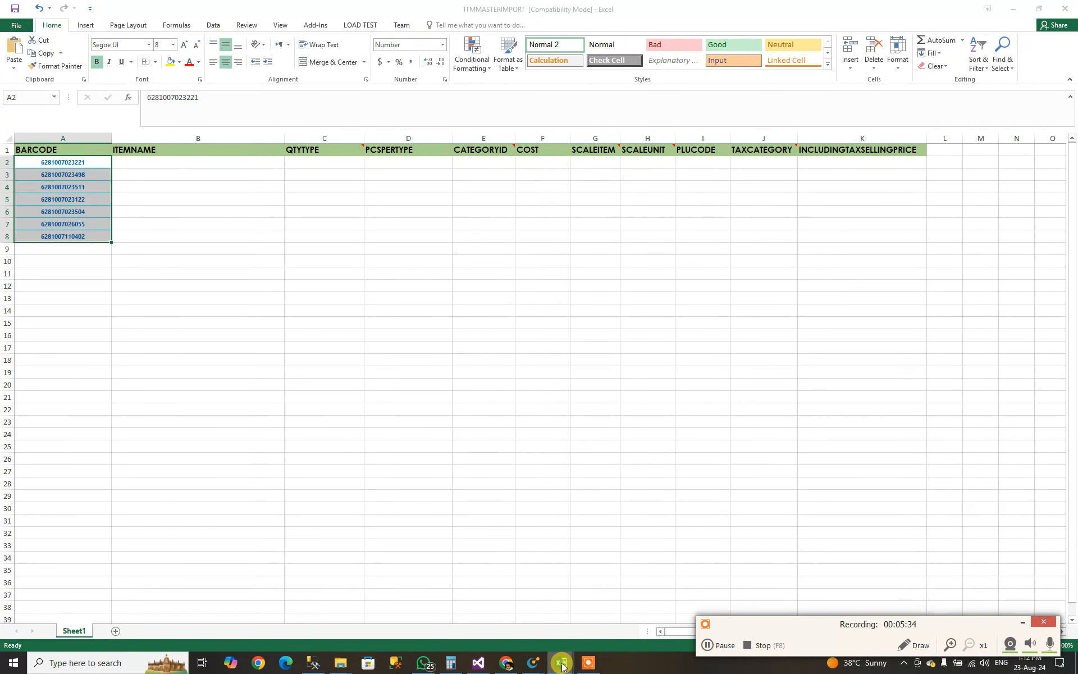
# Step: Copy the item names in D4:D10 of the NEW CATEGORY workbook into the template's ITEMNAME column starting at B2
pyautogui.moveTo(562, 666)
pyautogui.click(466, 612)
pyautogui.click(170, 152)
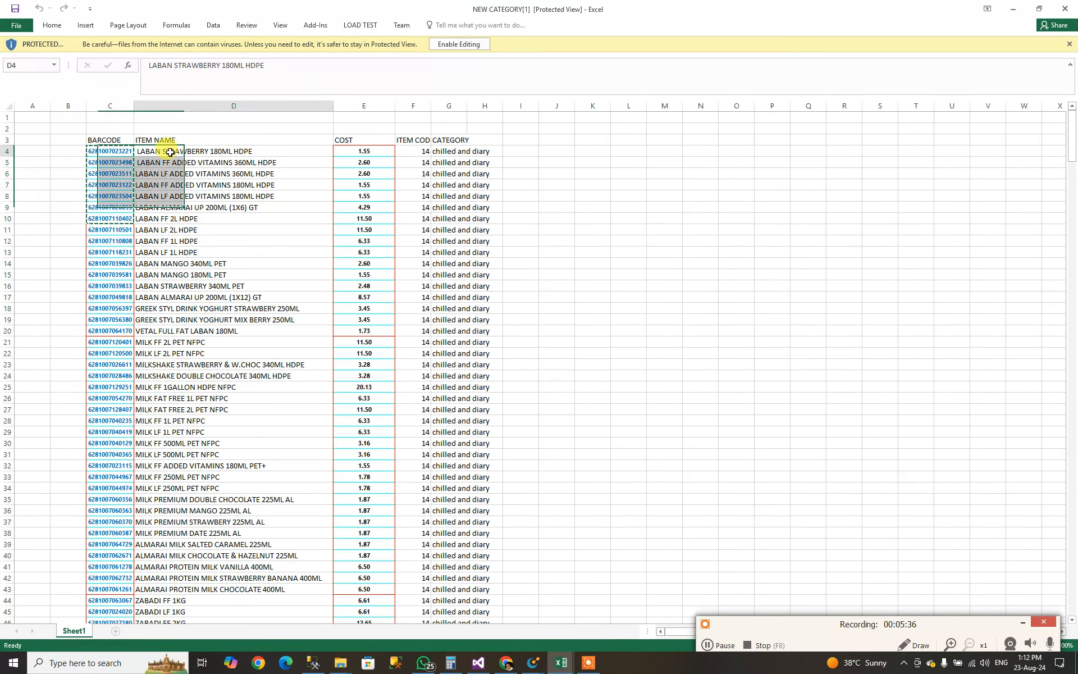
pyautogui.moveTo(170, 152); pyautogui.dragTo(157, 218)
pyautogui.hotkey('ctrl', 'c')
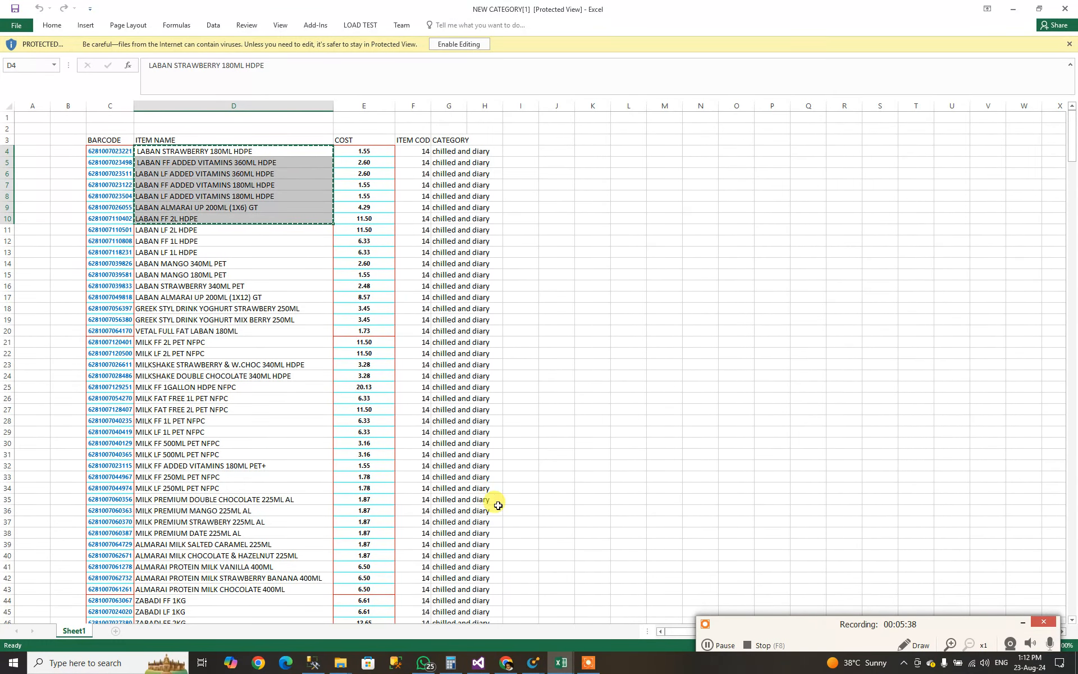
pyautogui.moveTo(562, 662)
pyautogui.click(616, 606)
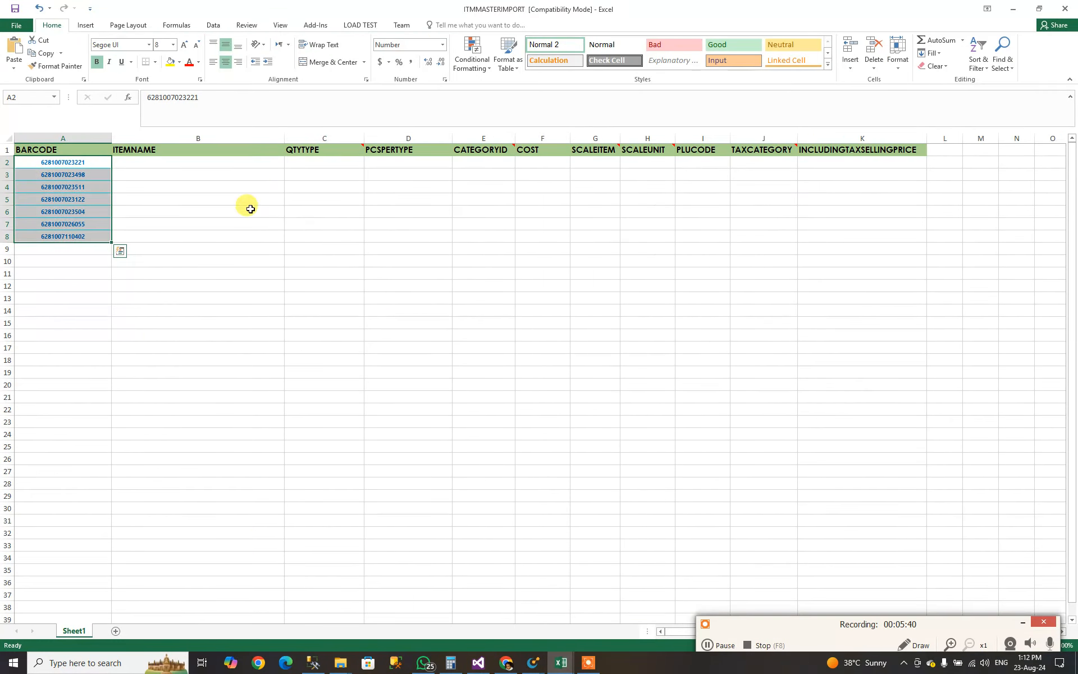
pyautogui.click(168, 159)
pyautogui.hotkey('ctrl', 'v')
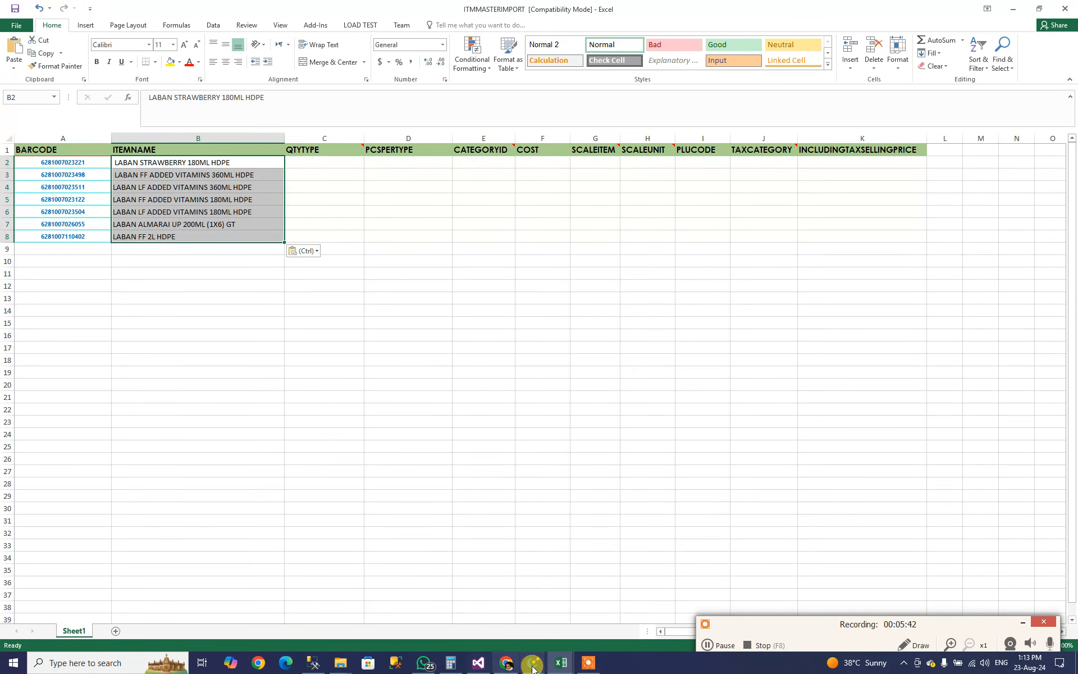
# Step: Copy the costs in E4:E10 of the NEW CATEGORY workbook into the template's COST column starting at F2
pyautogui.moveTo(560, 663)
pyautogui.click(493, 606)
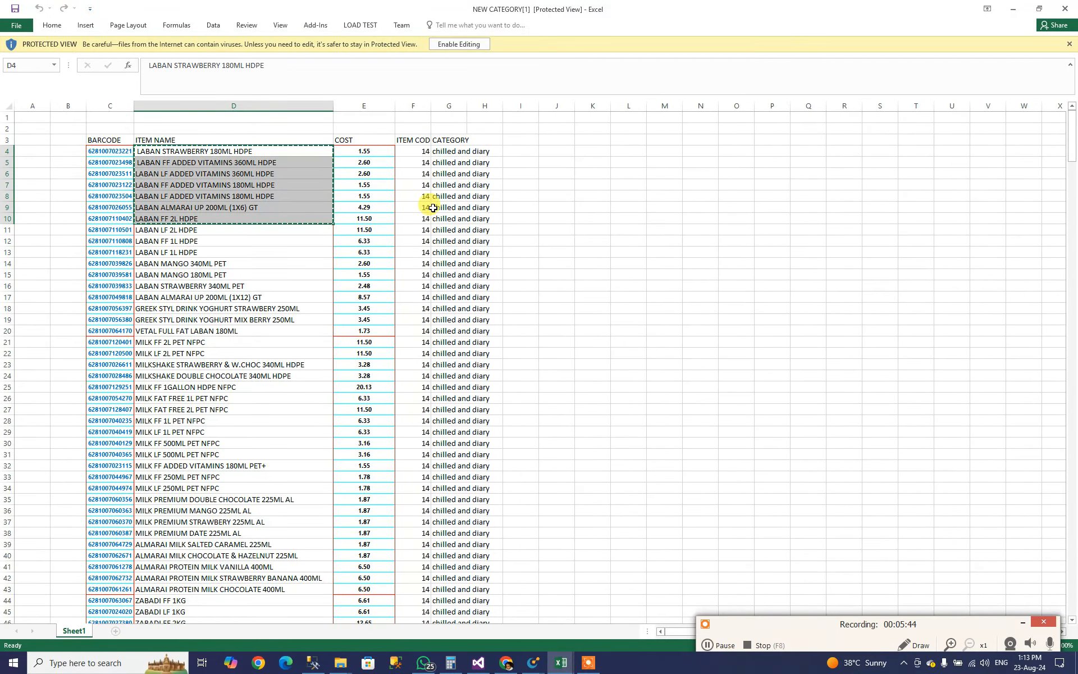
pyautogui.moveTo(363, 151); pyautogui.dragTo(366, 220)
pyautogui.hotkey('ctrl', 'c')
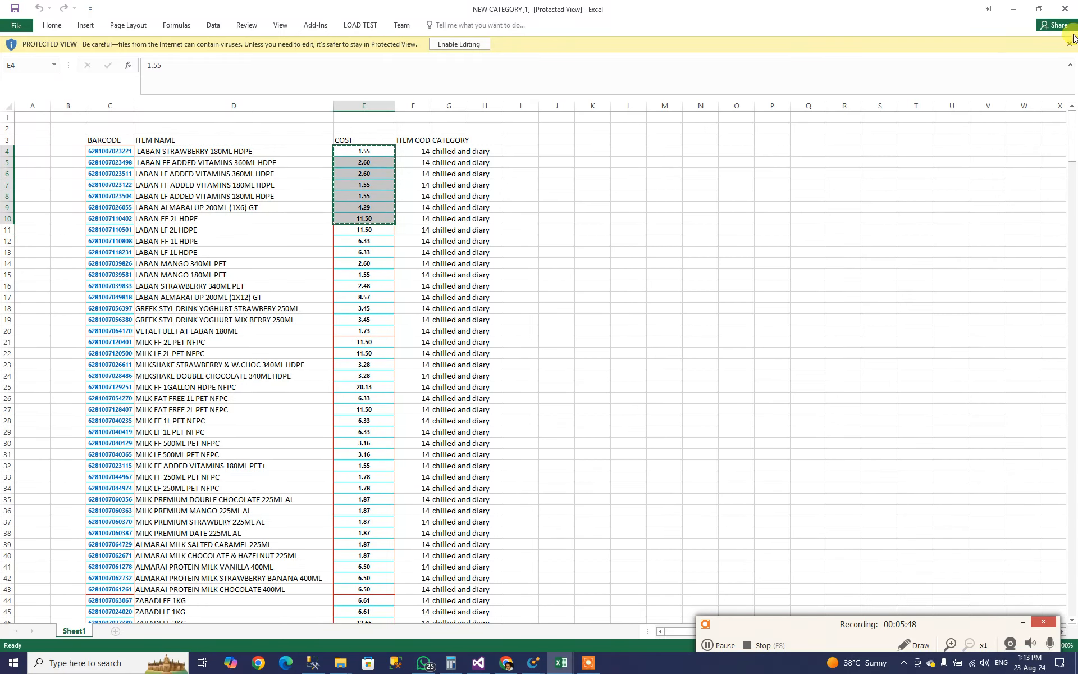
pyautogui.click(1013, 8)
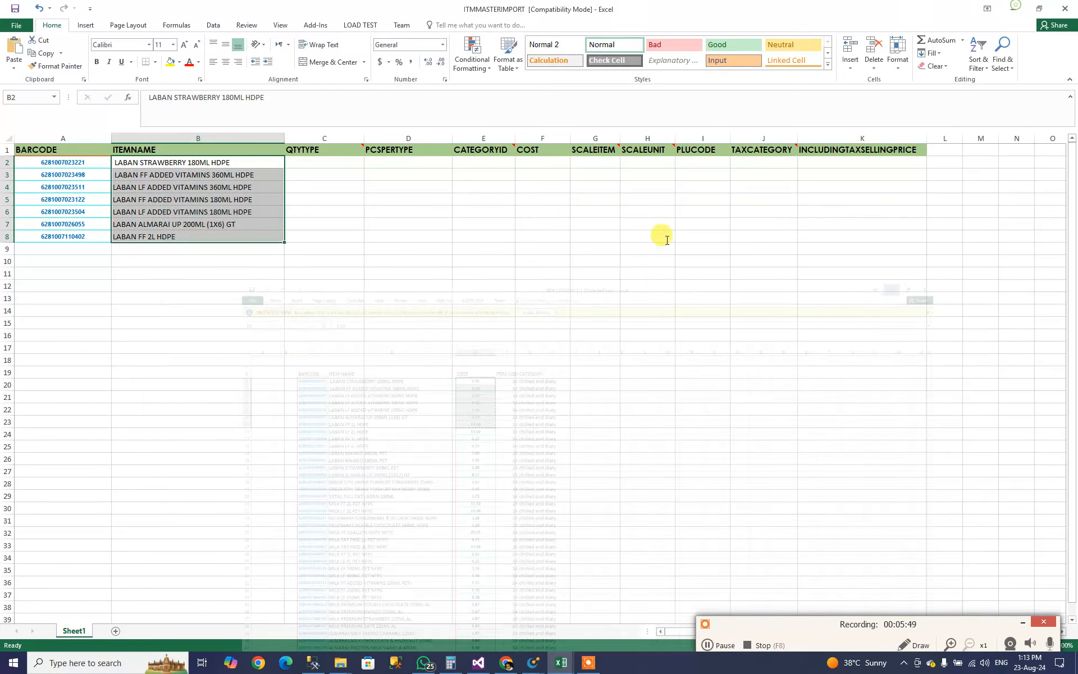
pyautogui.click(539, 164)
pyautogui.hotkey('ctrl', 'v')
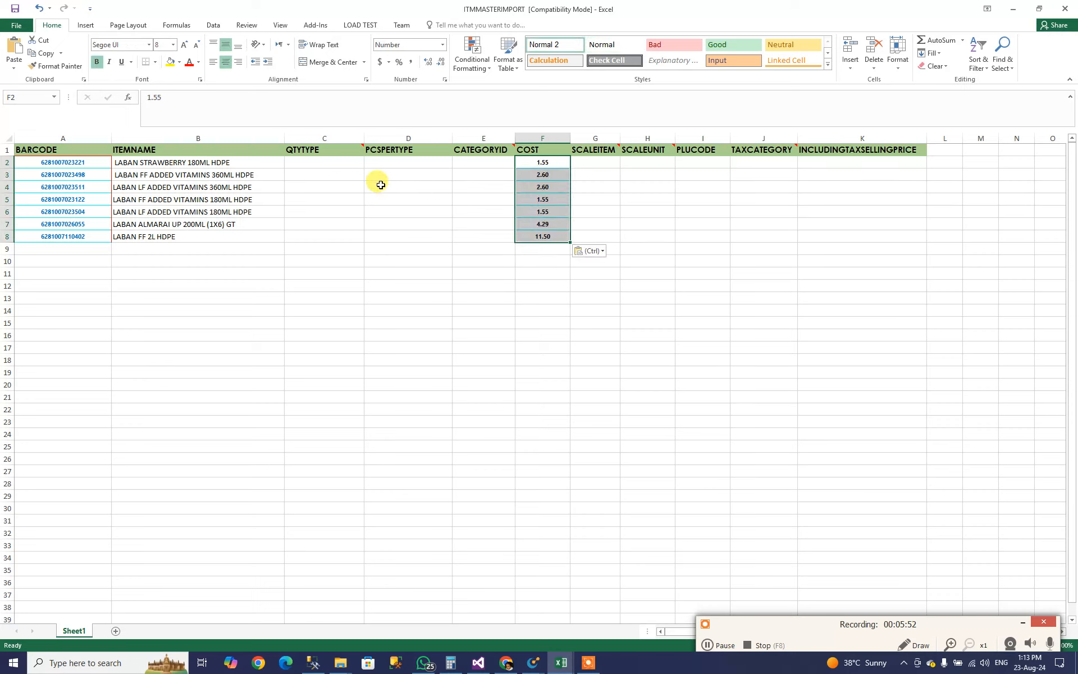
# Step: Fill rows 2 to 8 of the template with QTYTYPE PCS, PCSPERTYPE 1 and CATEGORYID 5003
pyautogui.click(327, 162)
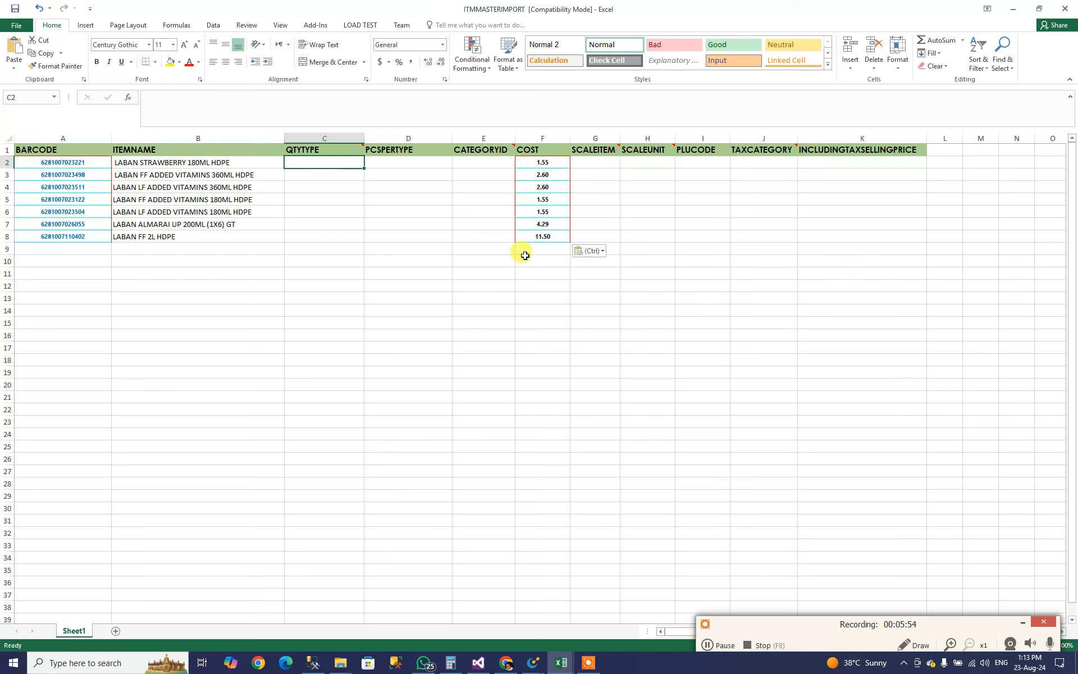
pyautogui.write('PCS')
pyautogui.press('Tab')
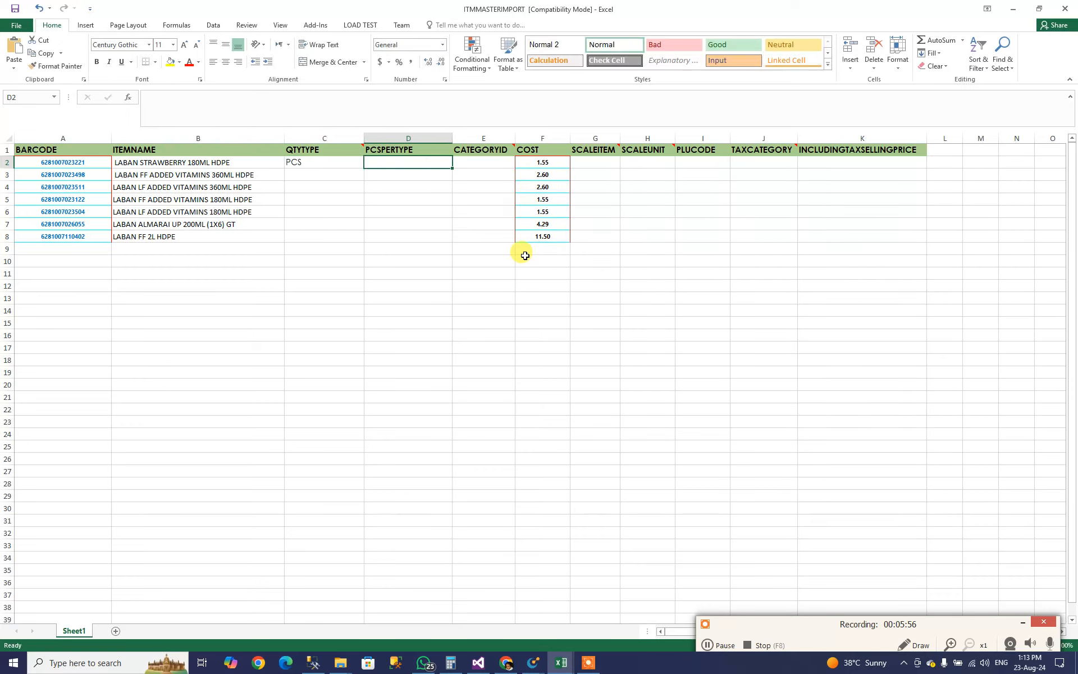
pyautogui.write('1')
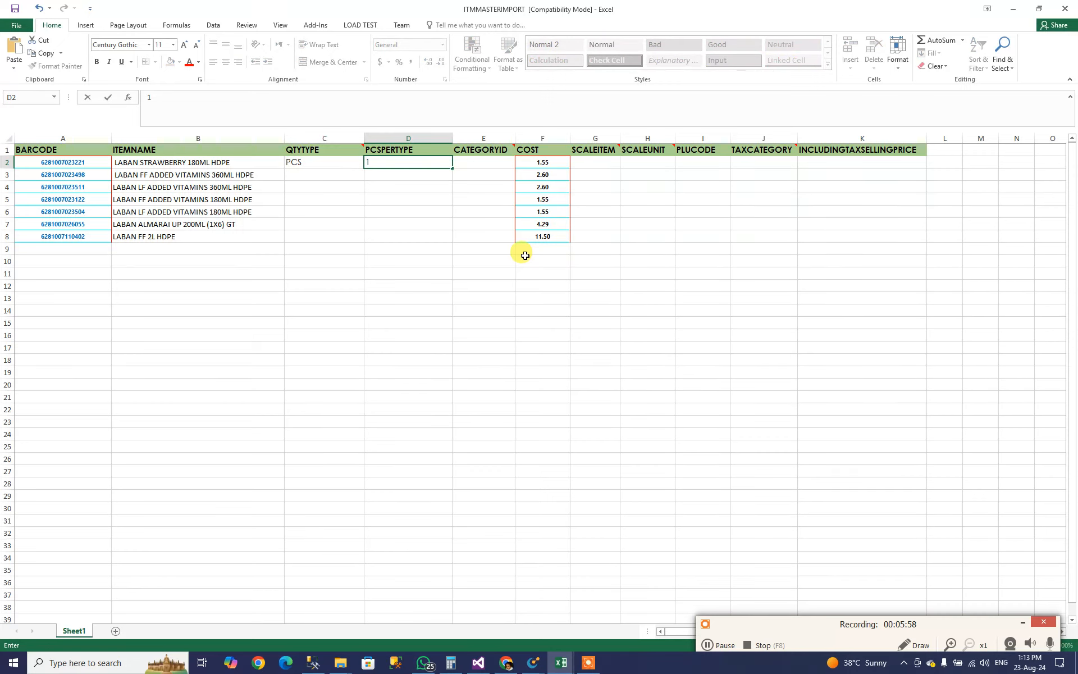
pyautogui.press('Tab')
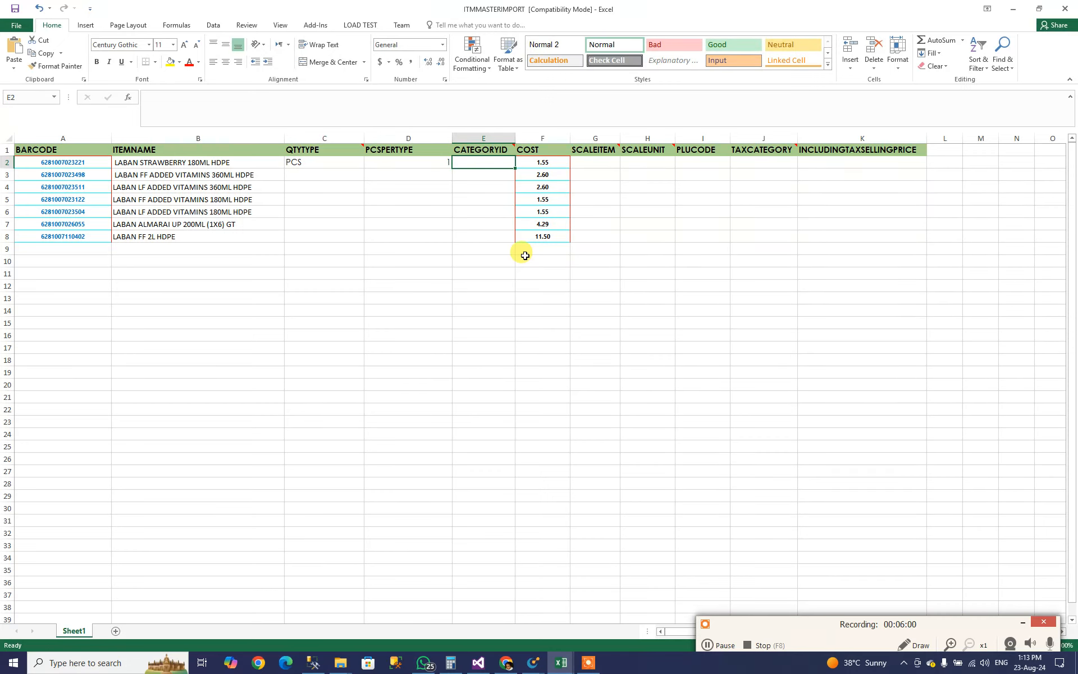
pyautogui.write('5003')
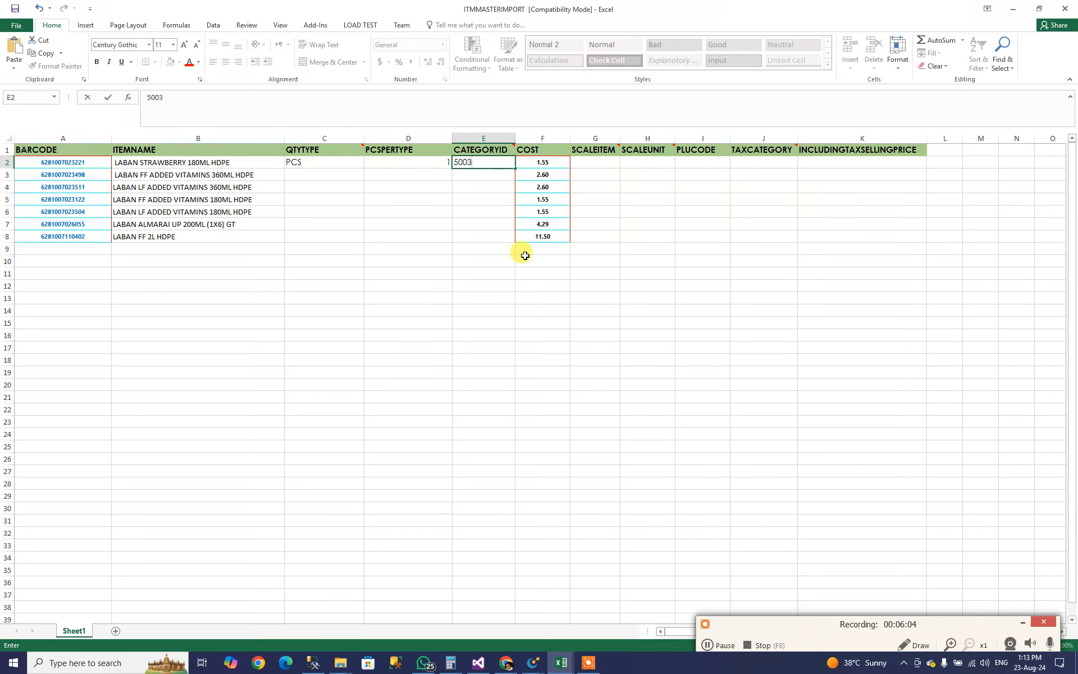
pyautogui.press('Return')
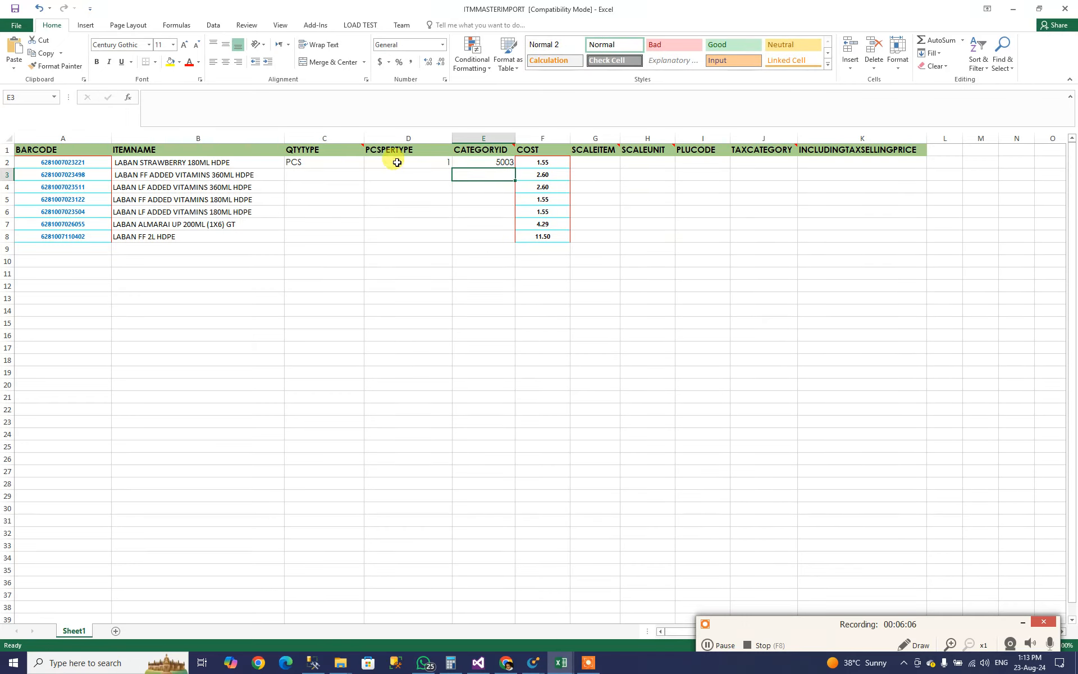
pyautogui.moveTo(312, 161); pyautogui.dragTo(513, 243)
pyautogui.click(447, 386)
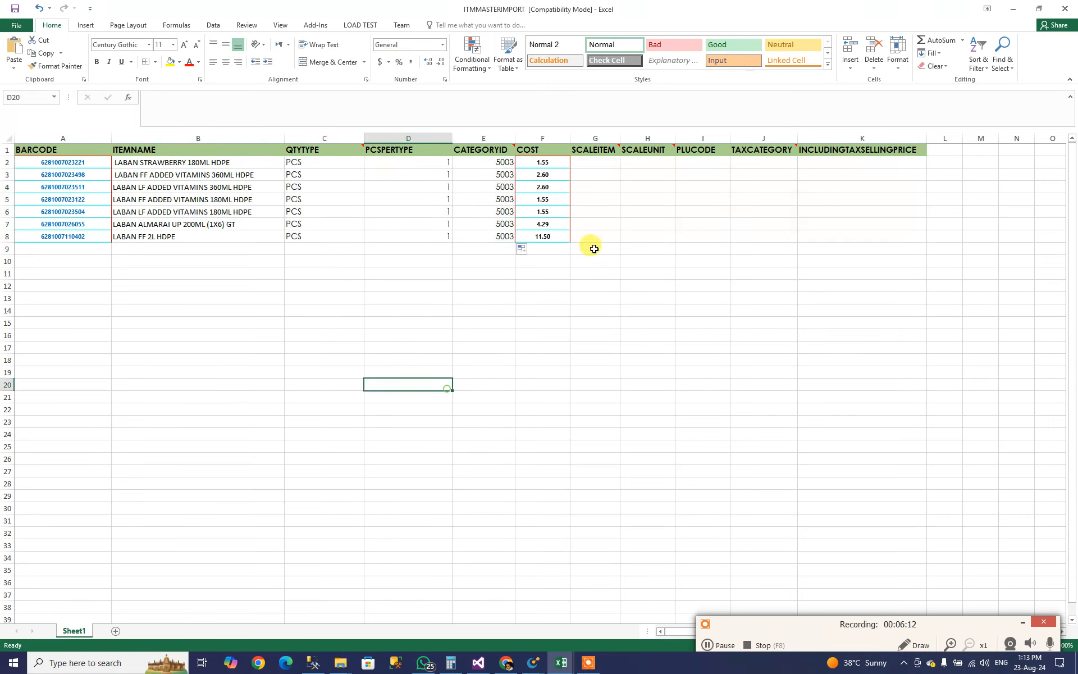
# Step: Fill rows 2 to 8 with SCALEITEM 0 and TAXCATEGORY 1000, leaving SCALEUNIT and PLUCODE blank
pyautogui.click(593, 163)
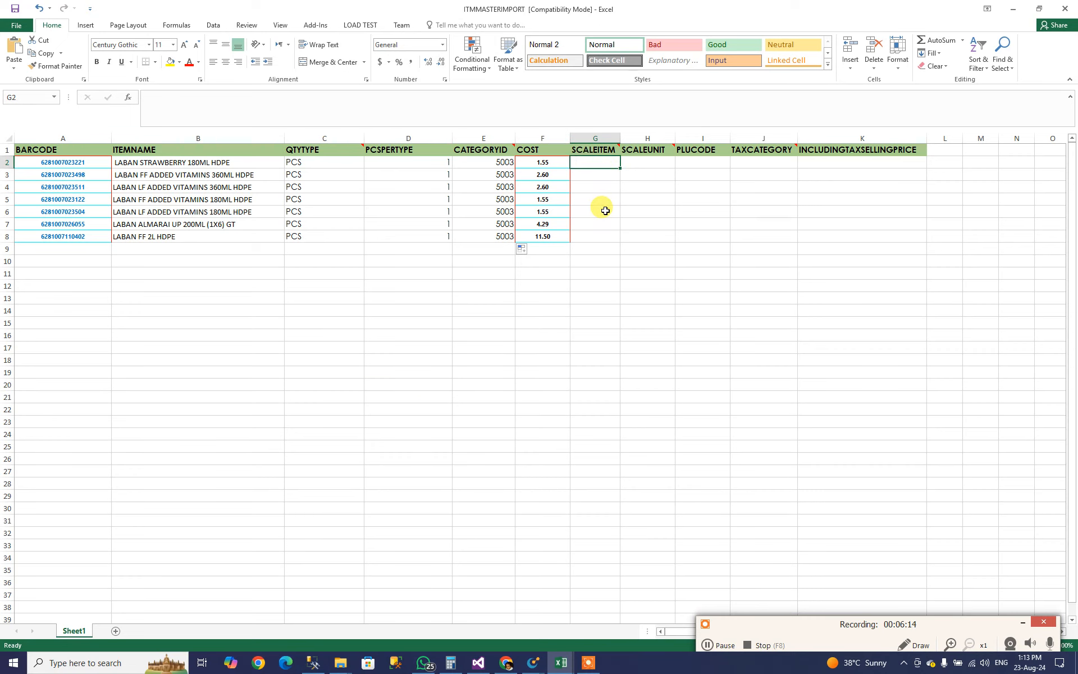
pyautogui.write('0')
pyautogui.press('Tab')
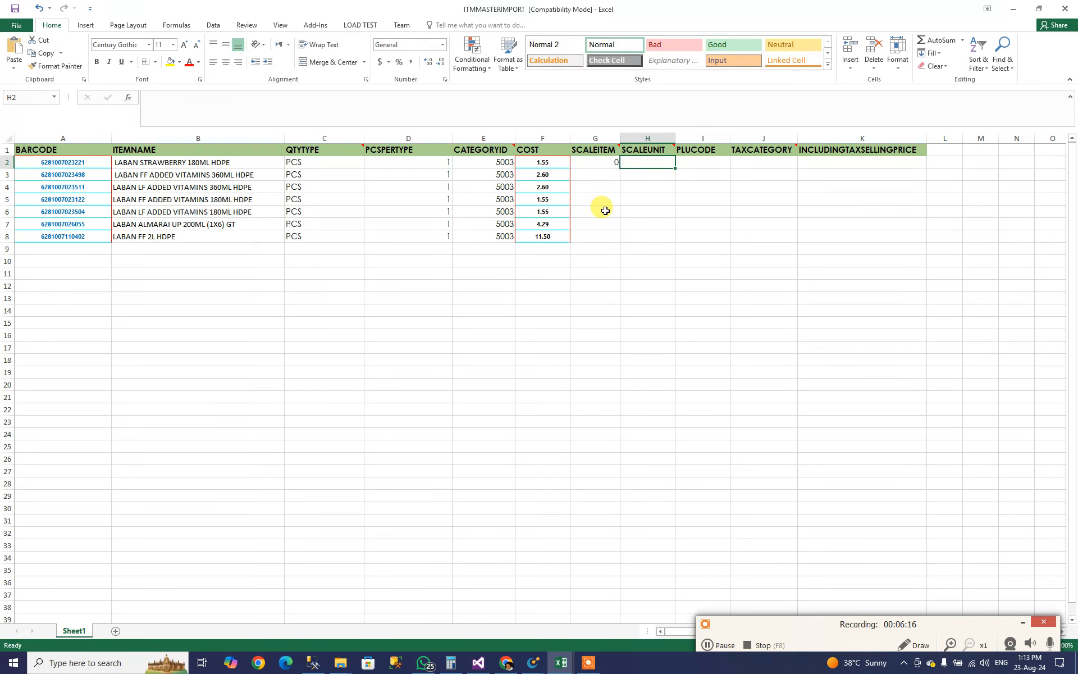
pyautogui.press('Tab')
pyautogui.press('Tab')
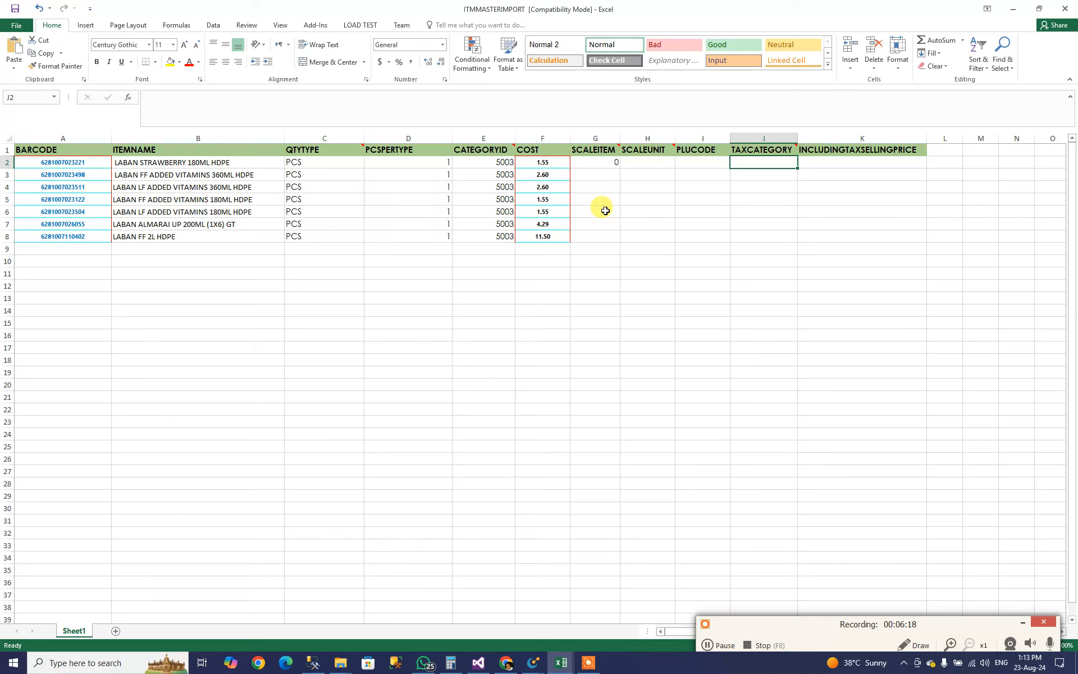
pyautogui.write('1000')
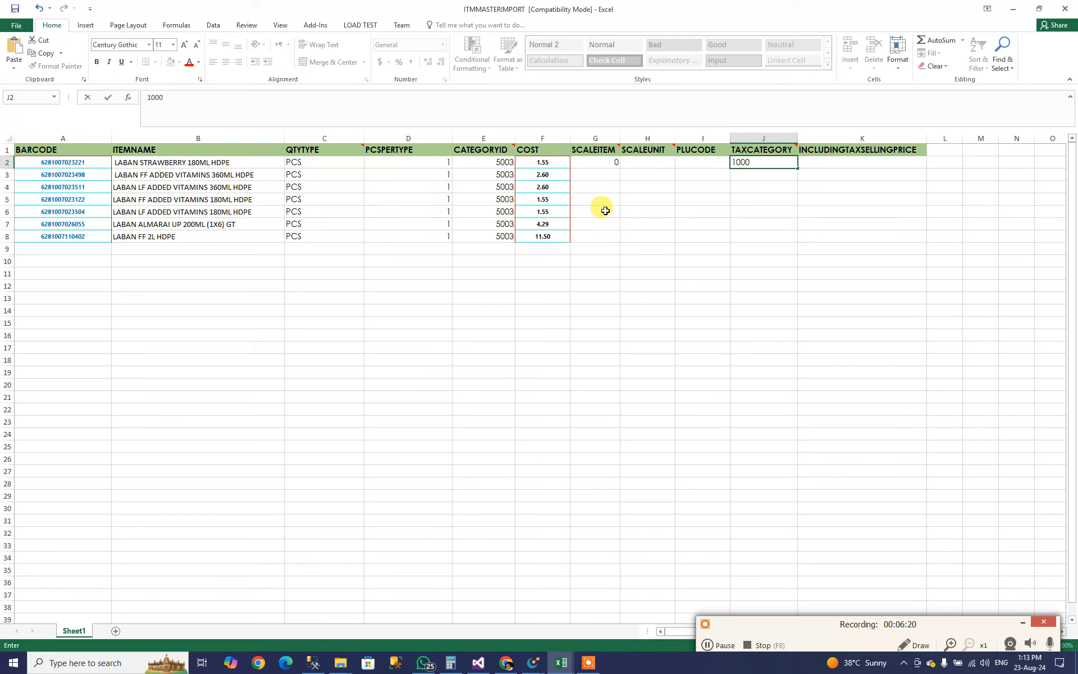
pyautogui.click(756, 191)
pyautogui.moveTo(596, 162); pyautogui.dragTo(790, 236)
pyautogui.click(746, 423)
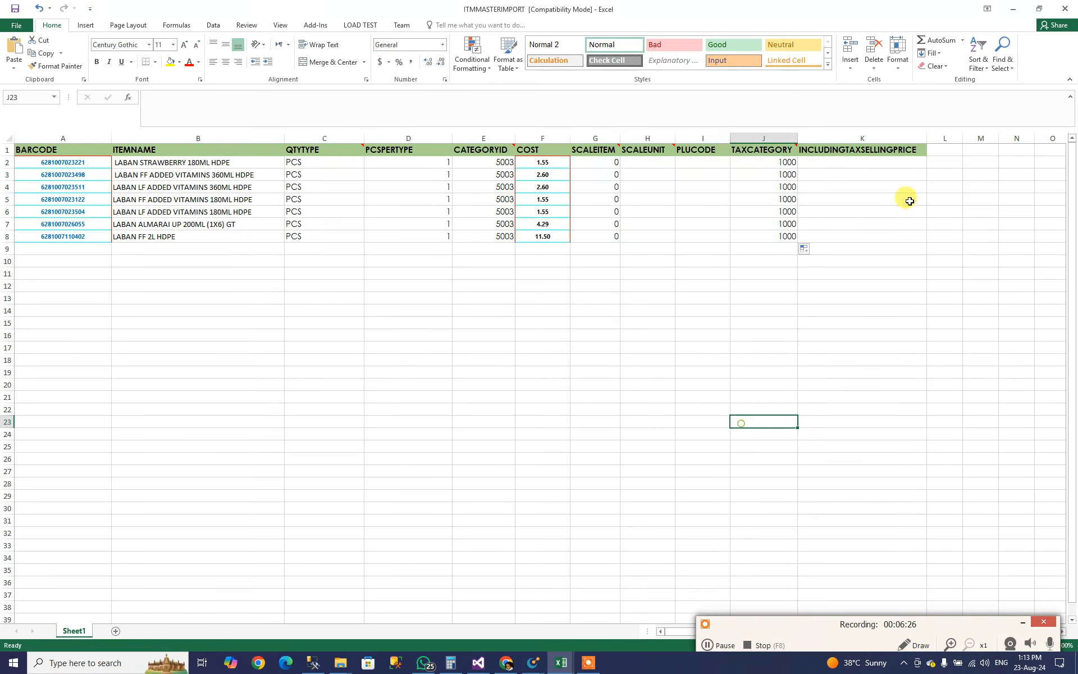
# Step: Enter the selling prices 3, 5, 6, 2, 5, 13 and 12 in K2:K8 of the INCLUDINGTAXSELLINGPRICE column
pyautogui.click(893, 161)
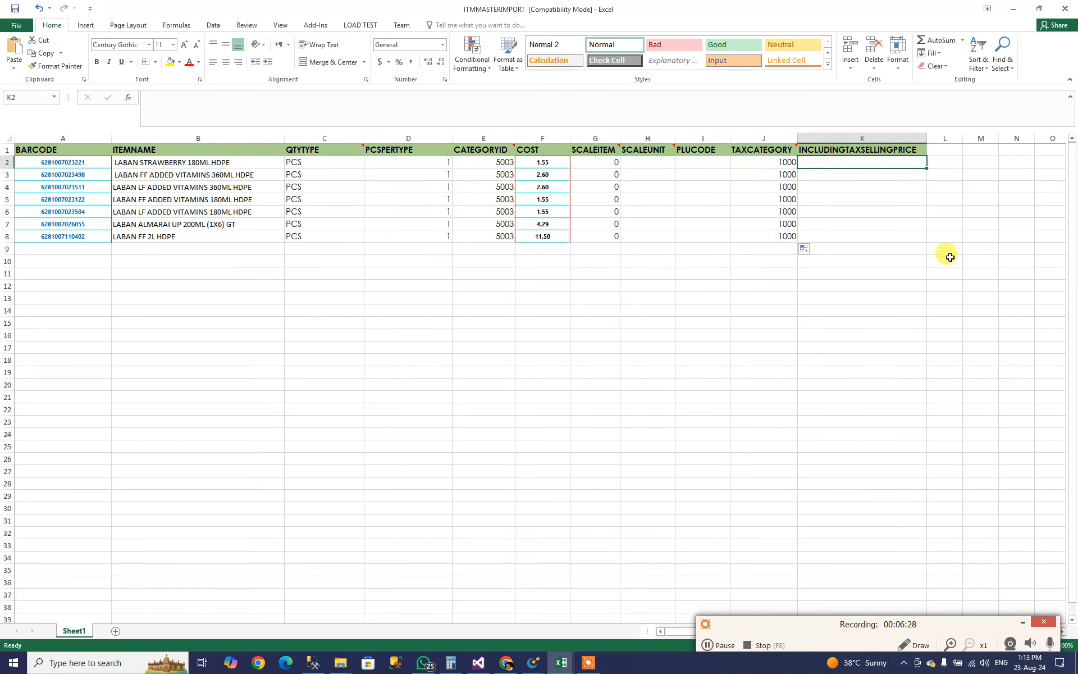
pyautogui.write('3')
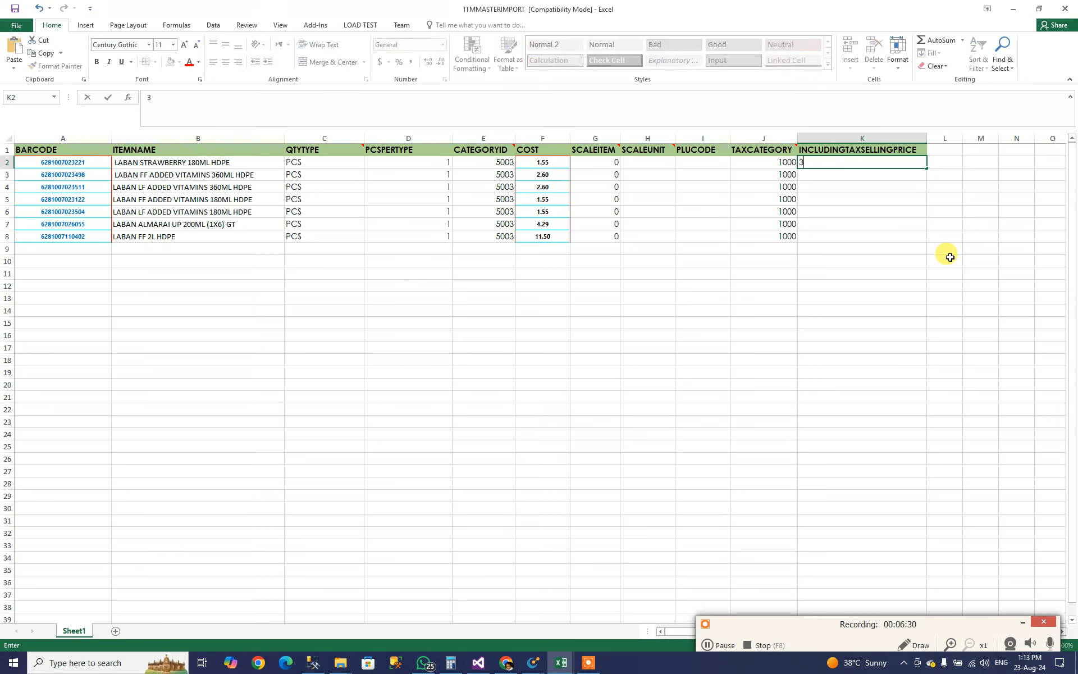
pyautogui.press('Return')
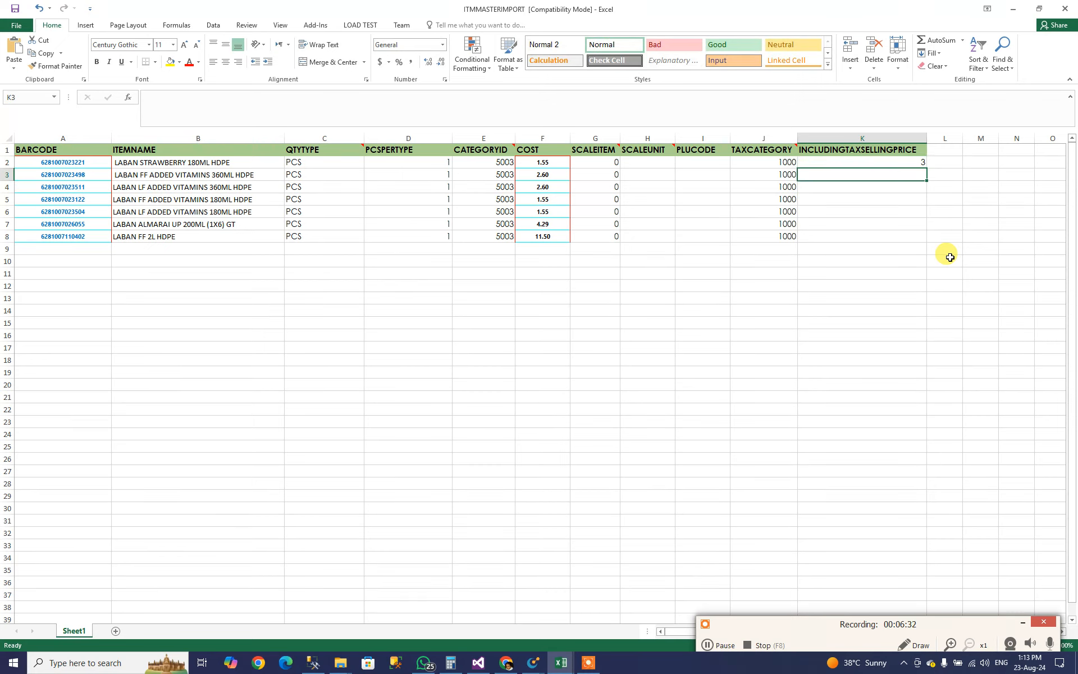
pyautogui.write('5')
pyautogui.press('Return')
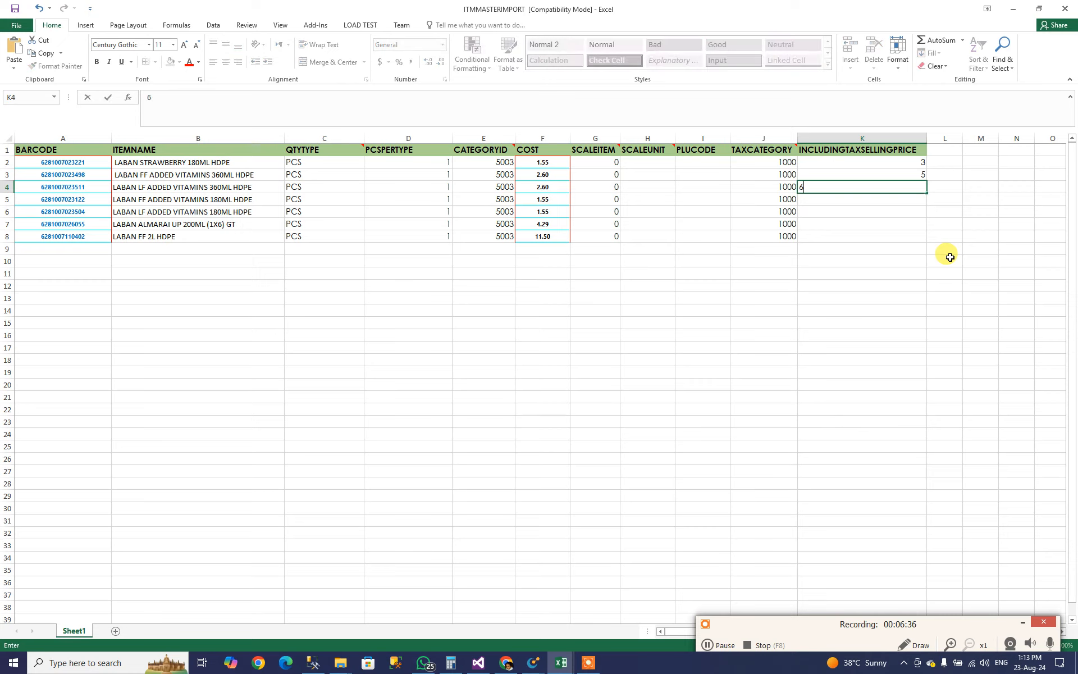
pyautogui.write('6')
pyautogui.press('Return')
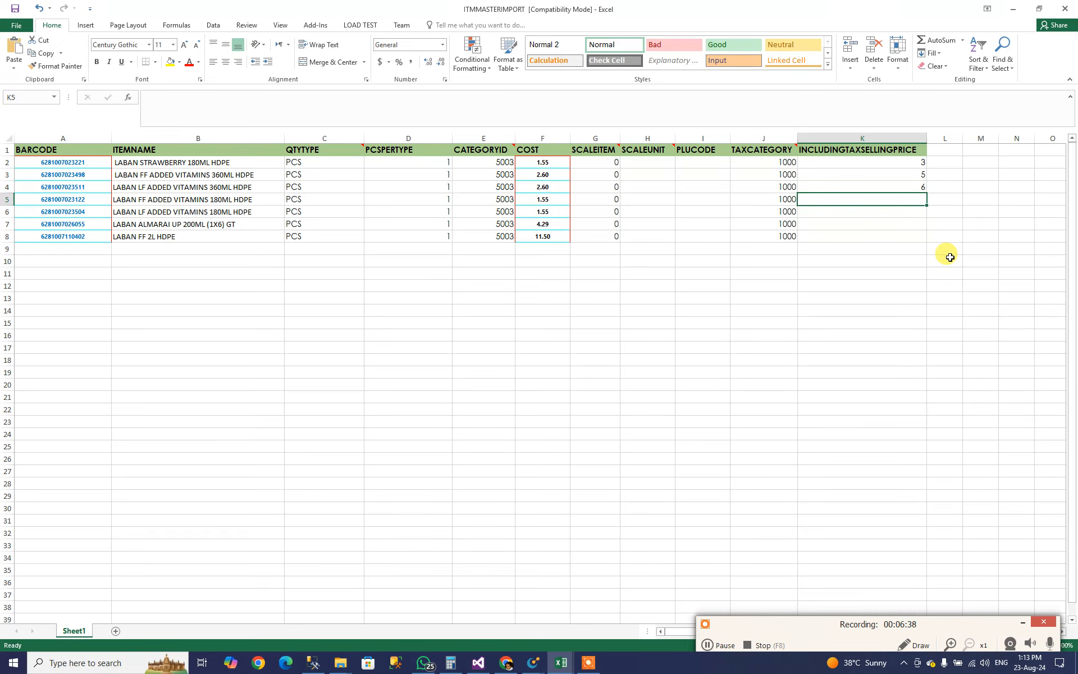
pyautogui.write('2')
pyautogui.press('Return')
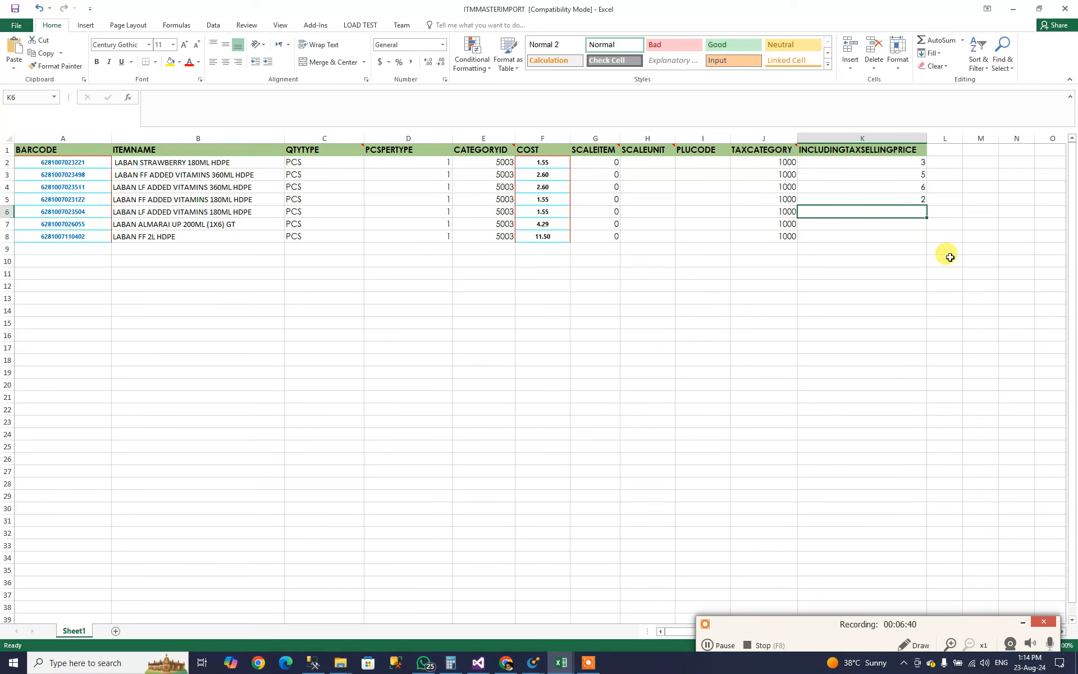
pyautogui.write('5')
pyautogui.press('Return')
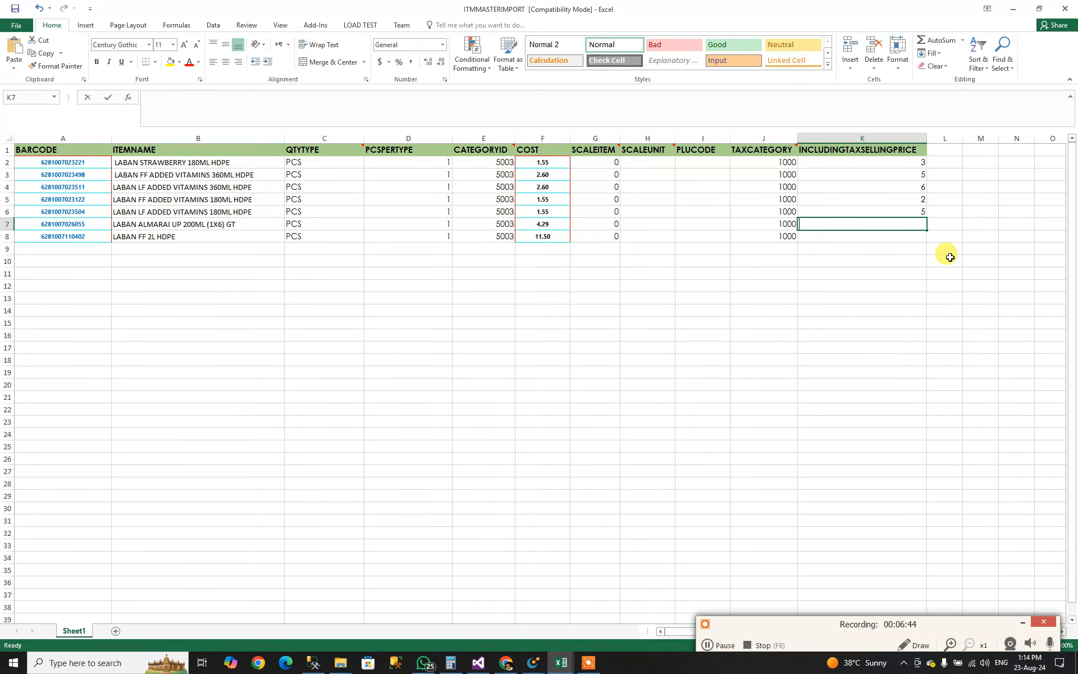
pyautogui.write('13')
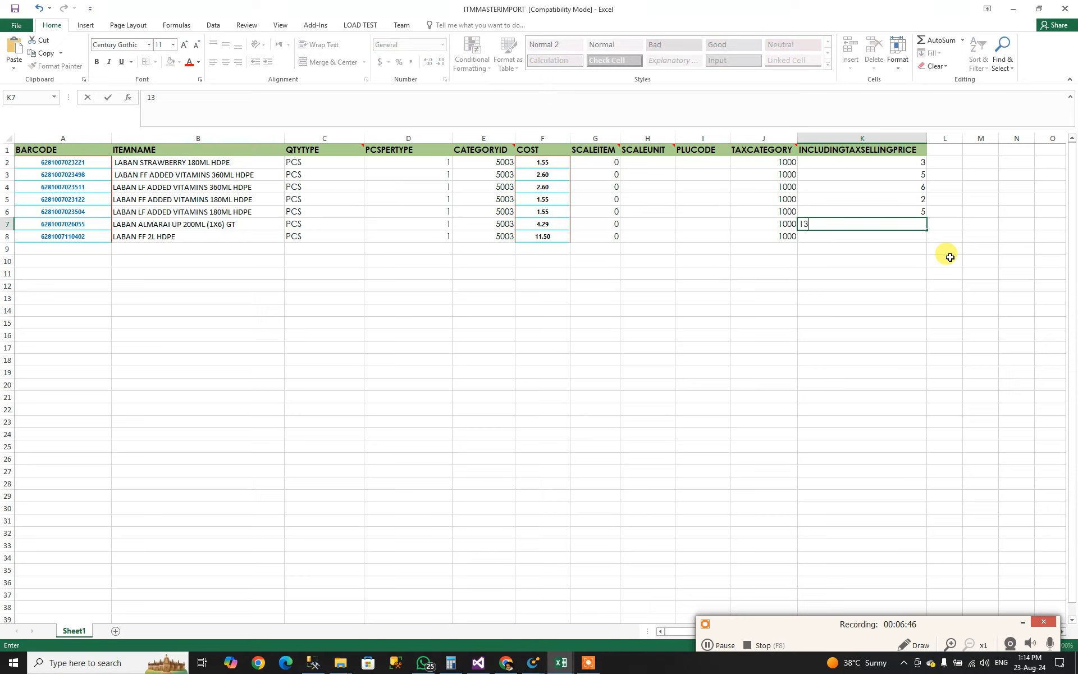
pyautogui.press('Return')
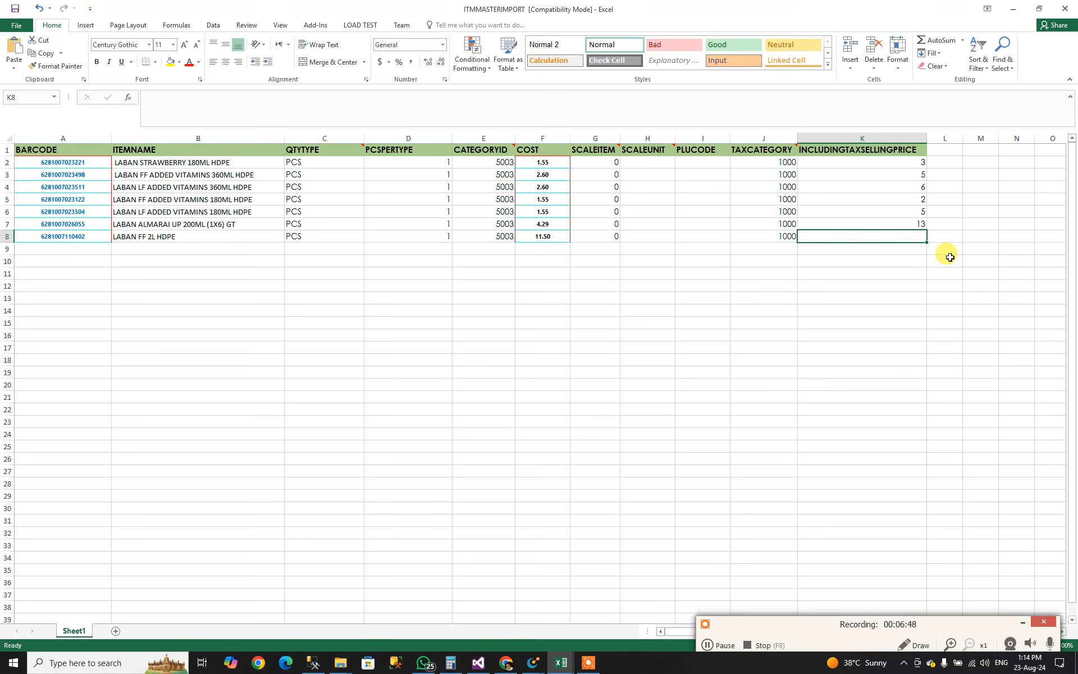
pyautogui.write('12')
pyautogui.press('Up')
pyautogui.press('Down')
pyautogui.press('Down')
# Step: Prefix each barcode in A2:A8 of the BARCODE column with the letter A
pyautogui.click(83, 164)
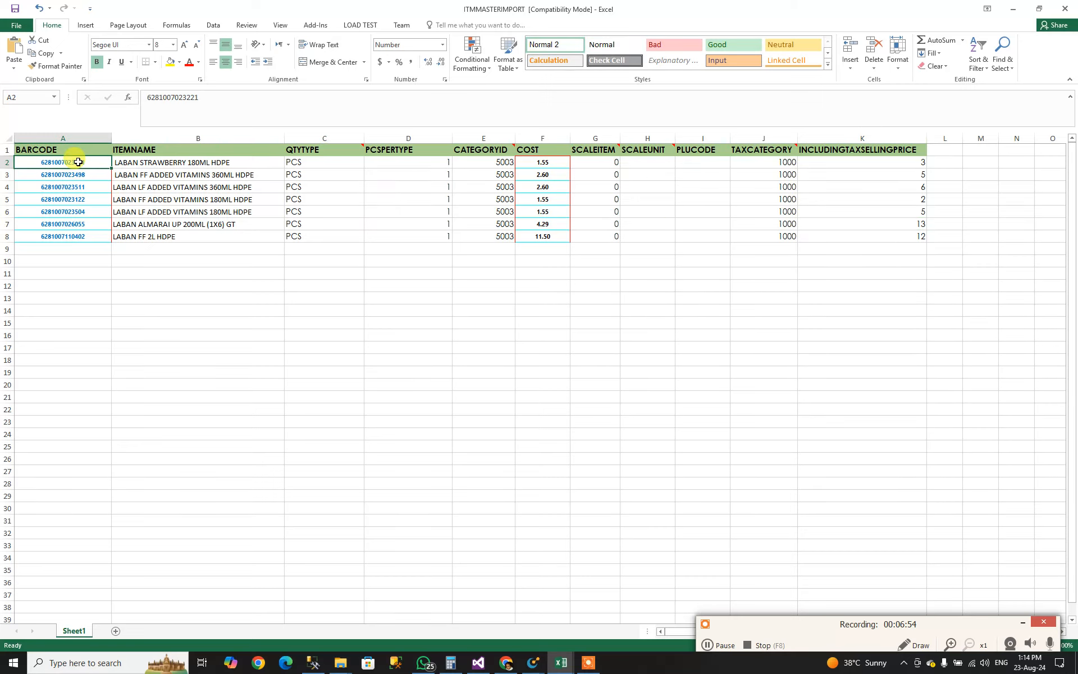
pyautogui.click(209, 97)
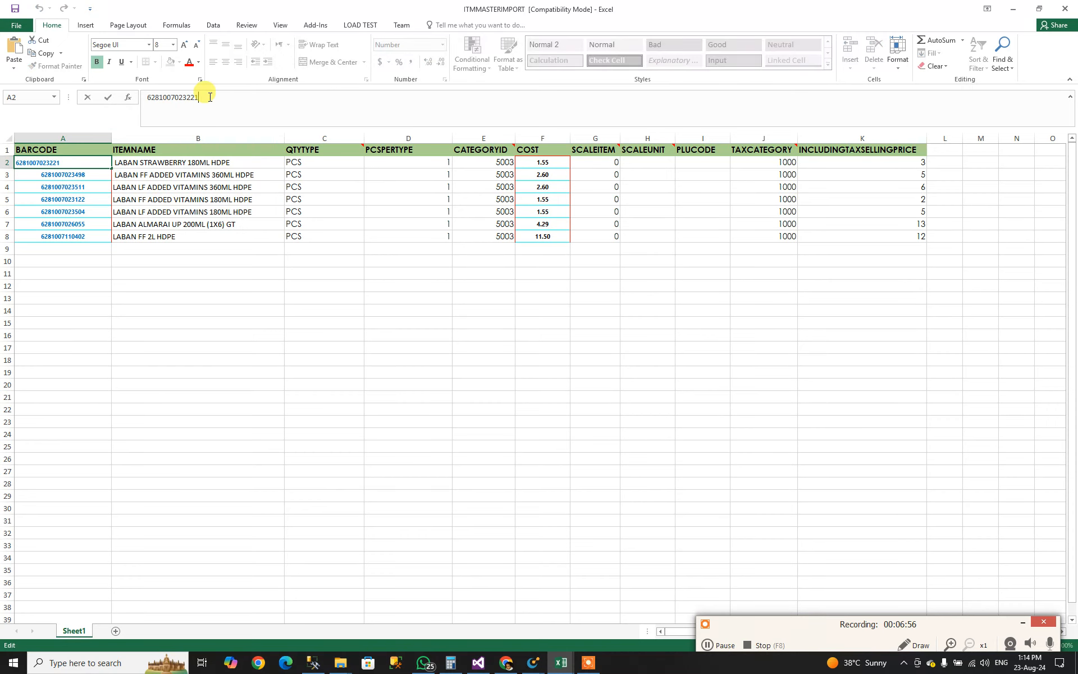
pyautogui.click(148, 97)
pyautogui.write('A')
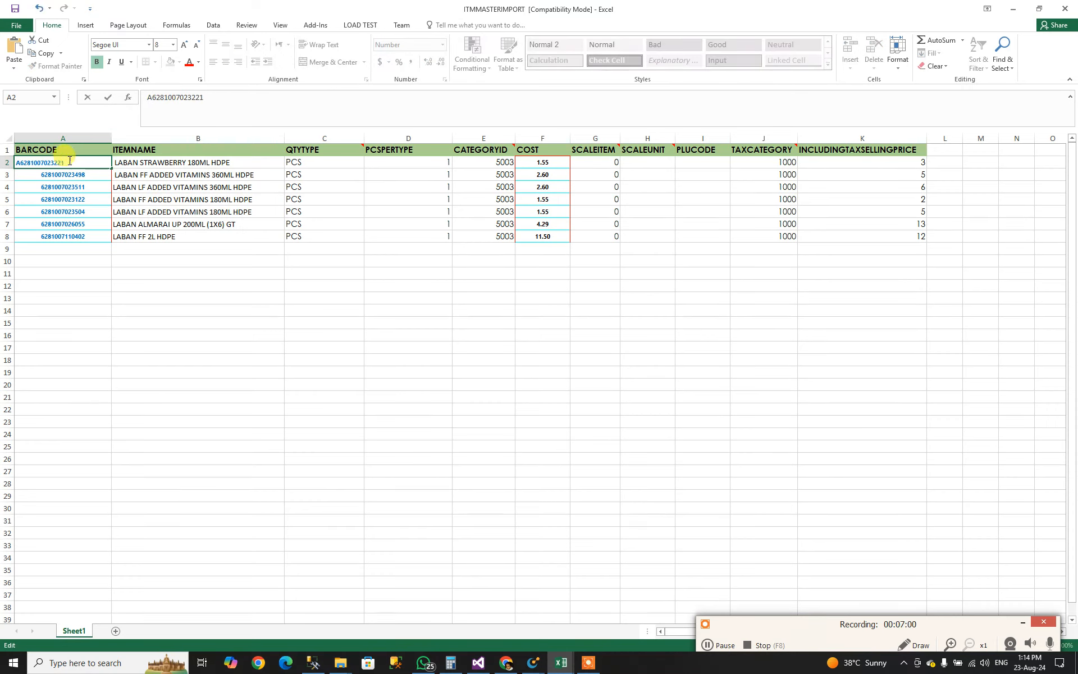
pyautogui.click(44, 176)
pyautogui.click(146, 97)
pyautogui.write('A')
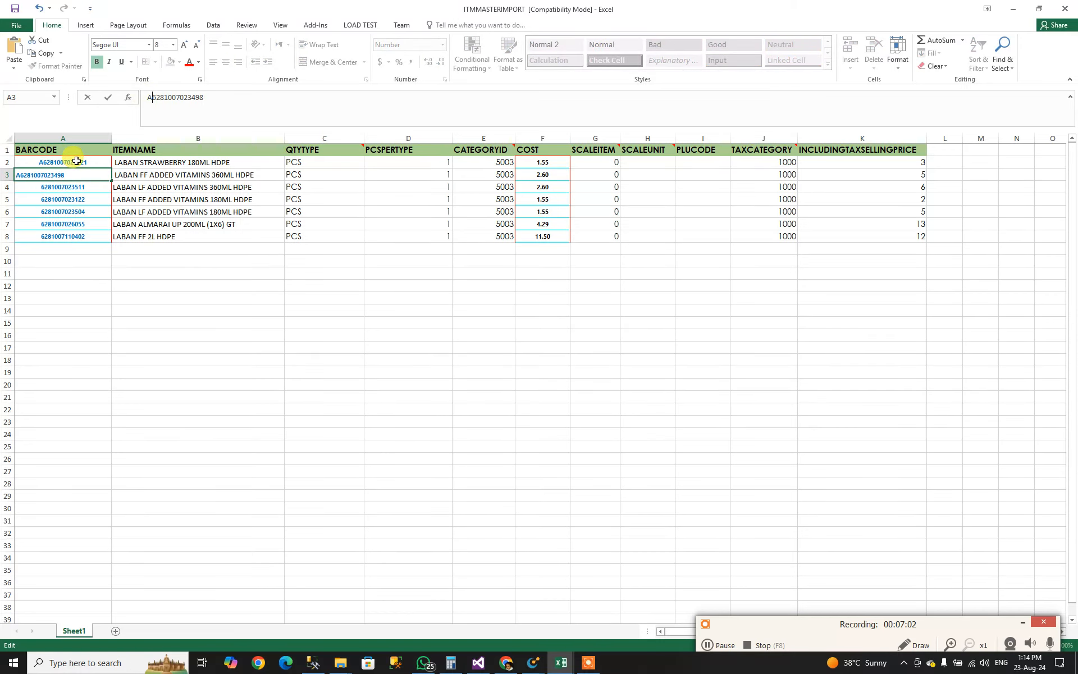
pyautogui.click(46, 191)
pyautogui.click(147, 97)
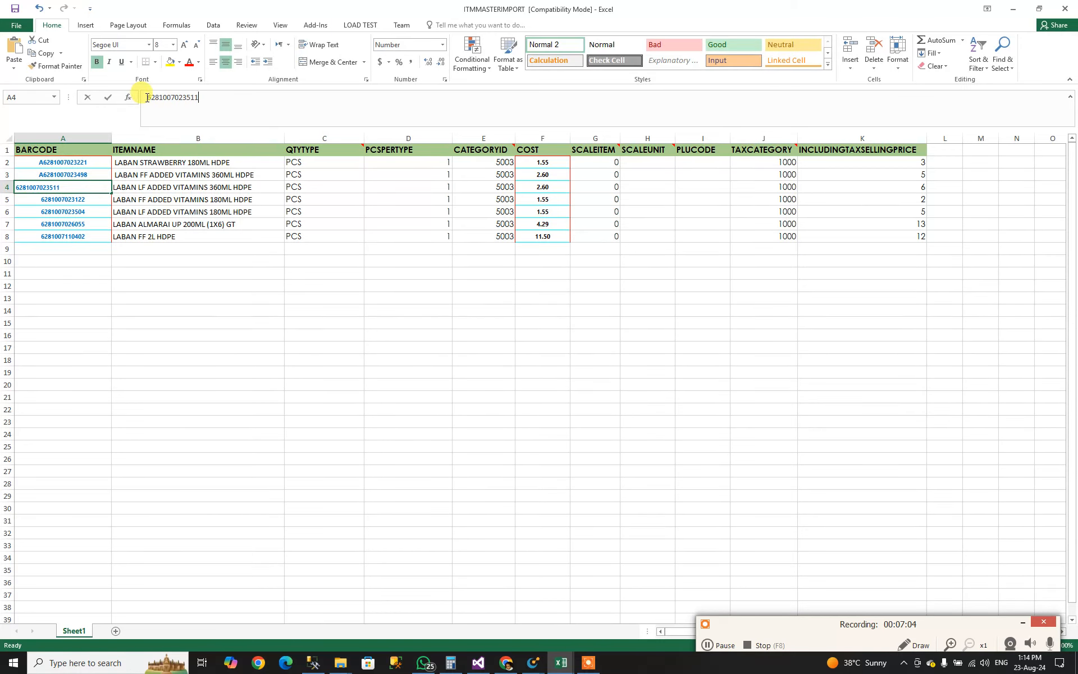
pyautogui.write('A')
pyautogui.click(60, 204)
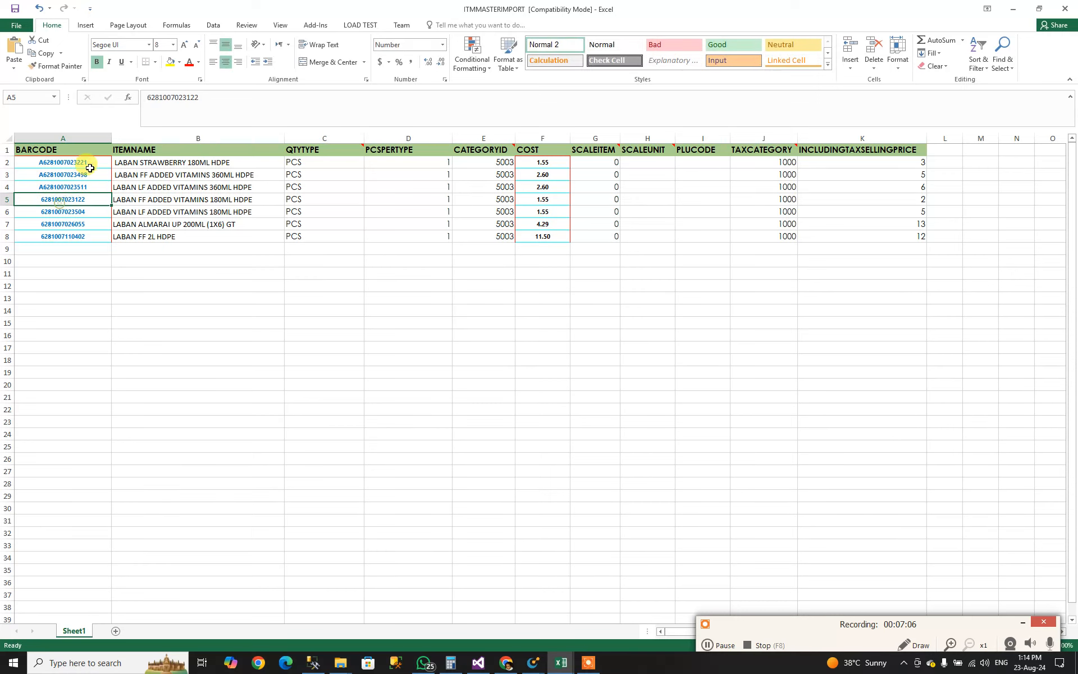
pyautogui.click(147, 96)
pyautogui.write('A')
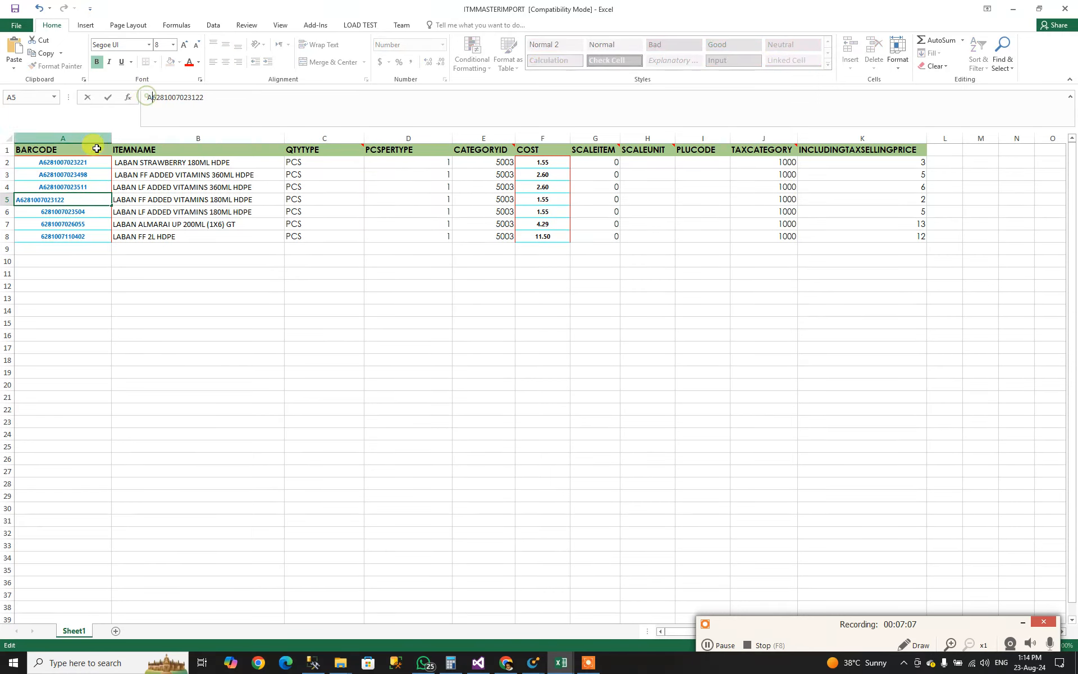
pyautogui.click(46, 210)
pyautogui.click(148, 96)
pyautogui.write('A')
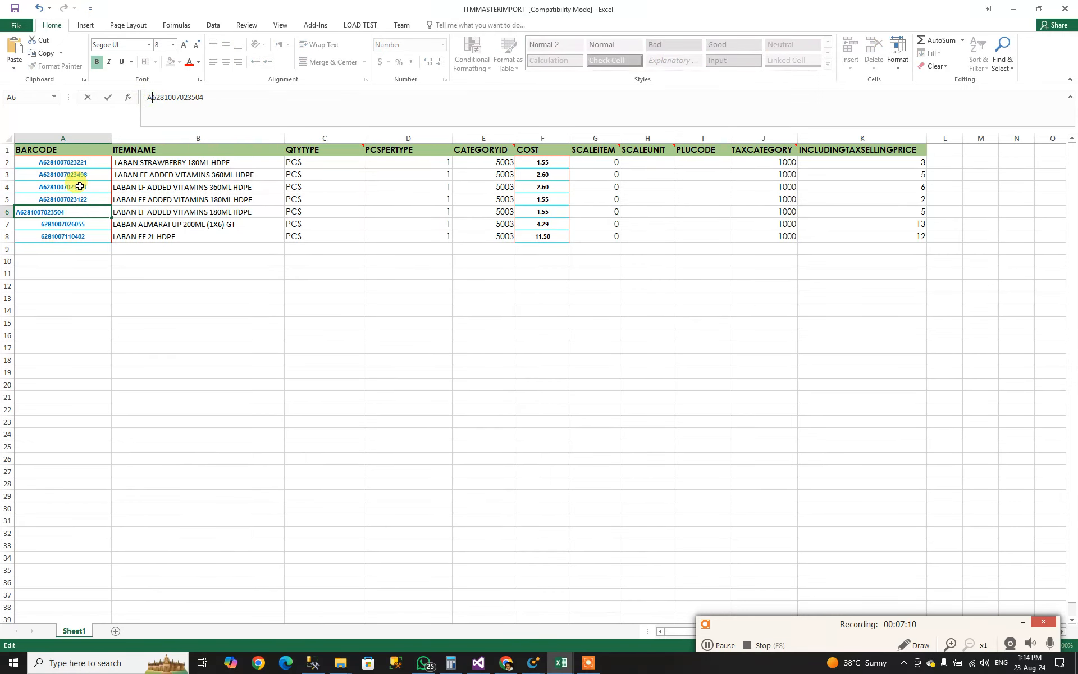
pyautogui.click(49, 225)
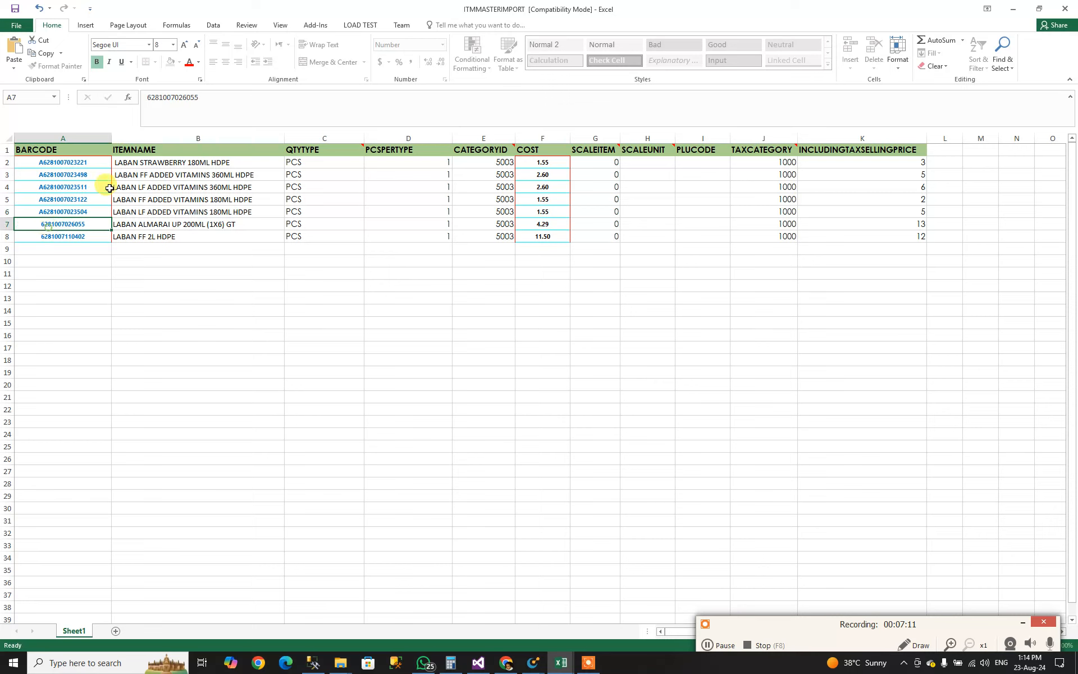
pyautogui.click(148, 97)
pyautogui.write('A')
pyautogui.click(47, 237)
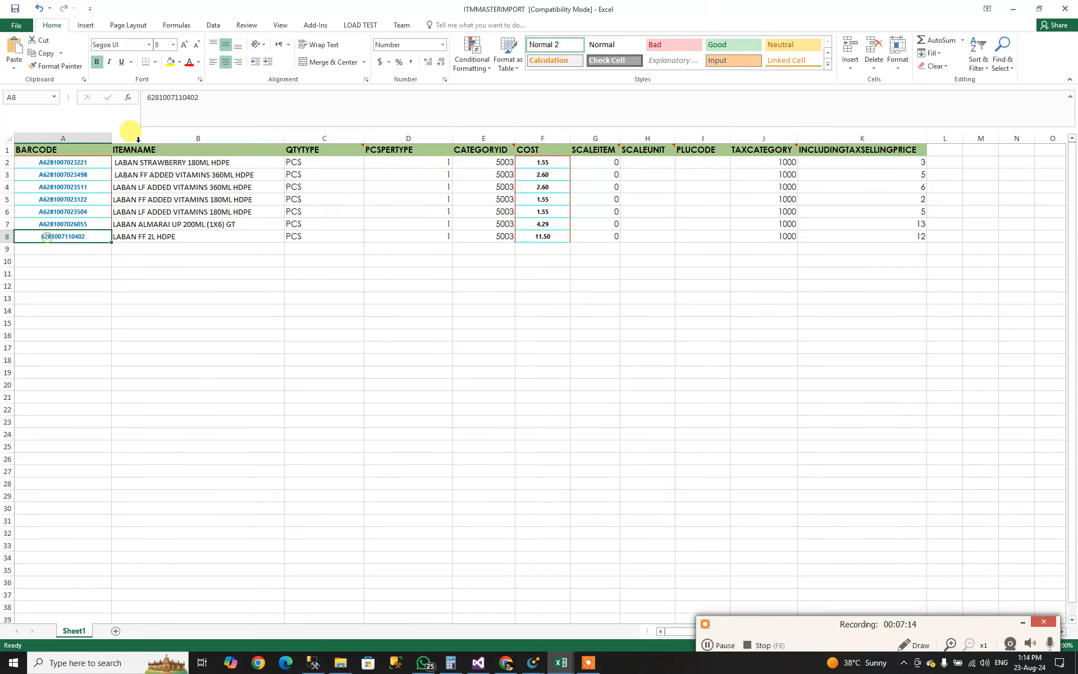
pyautogui.click(148, 97)
pyautogui.write('A')
pyautogui.click(152, 202)
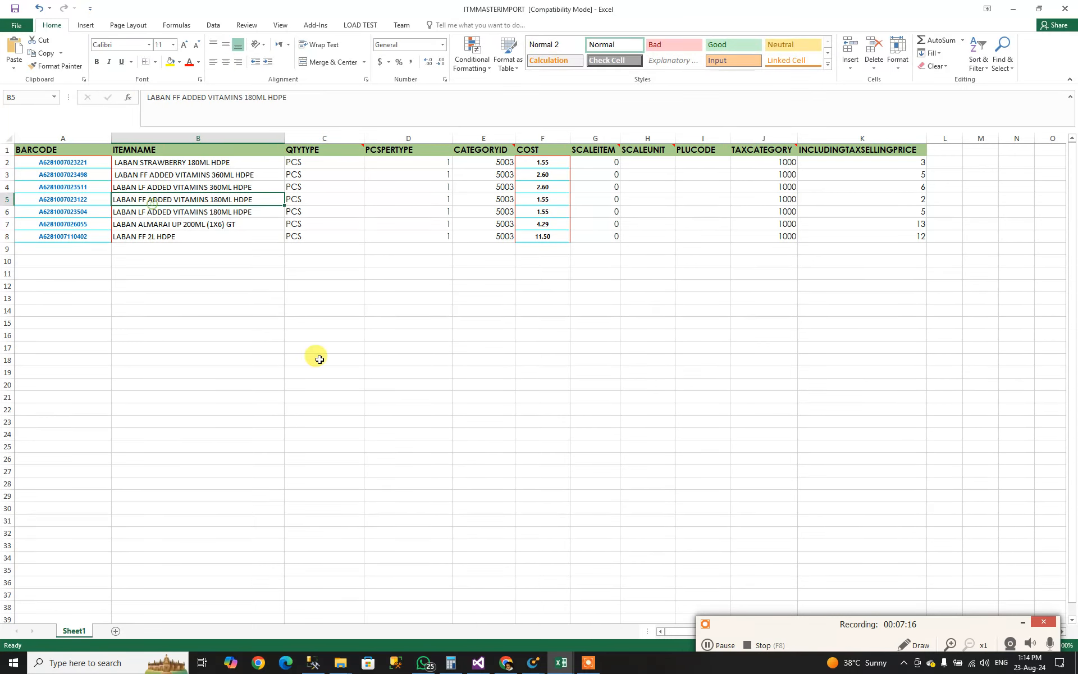
# Step: Save the ITMMASTERIMPORT workbook in its current Excel 97-2003 format, accepting the compatibility notice, and close it
pyautogui.hotkey('ctrl', 's')
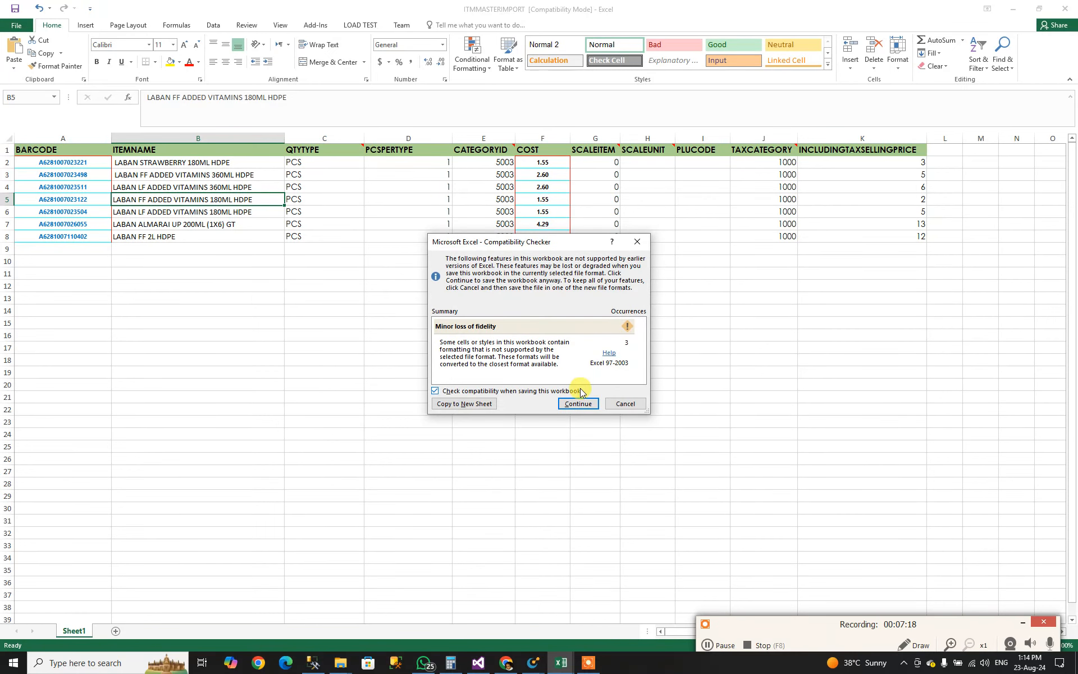
pyautogui.click(576, 405)
pyautogui.click(1065, 8)
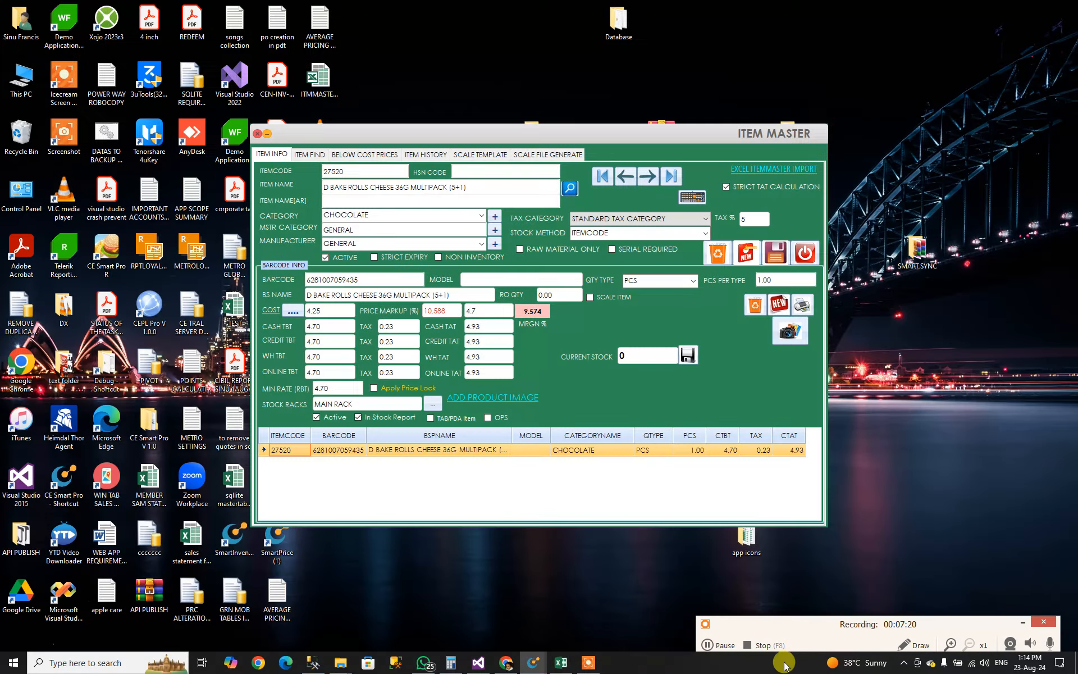
# Step: Open the Excel item master import from CE Smart Pro's ITEM MASTER and try to load the ITEM MASTER IMPORT workbook from the Desktop
pyautogui.click(770, 171)
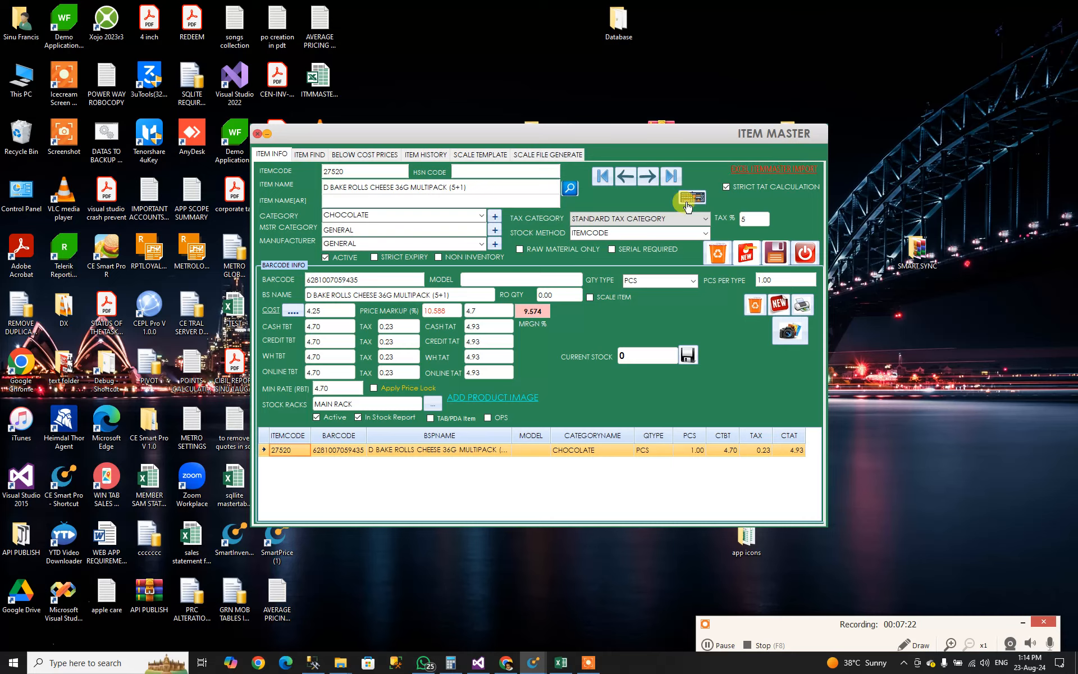
pyautogui.click(672, 167)
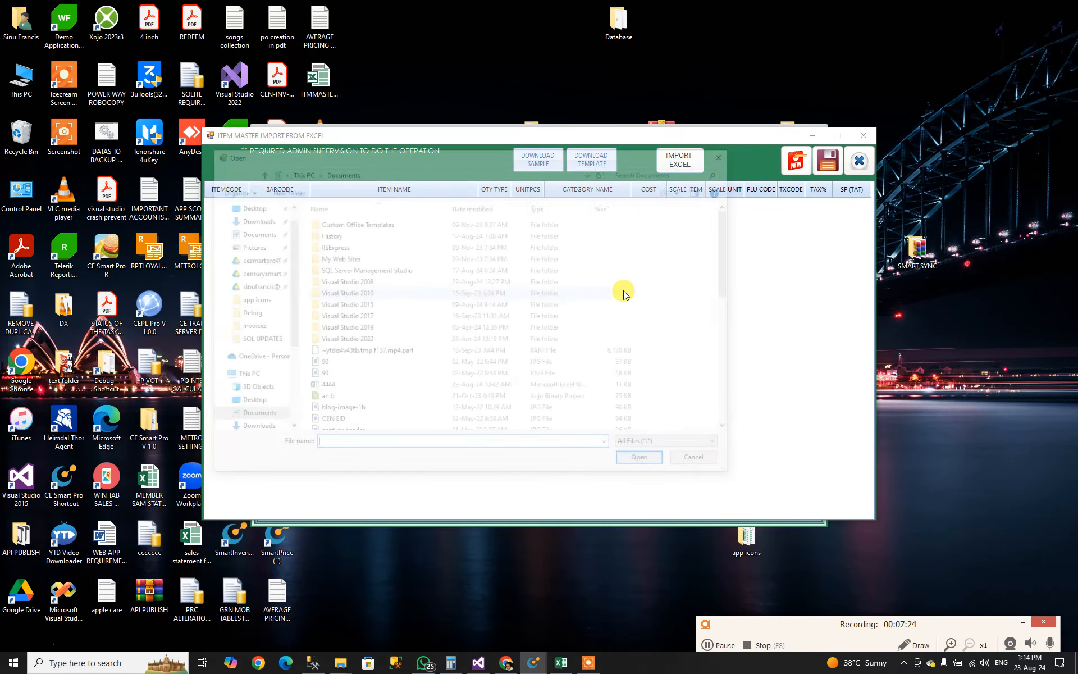
pyautogui.click(247, 206)
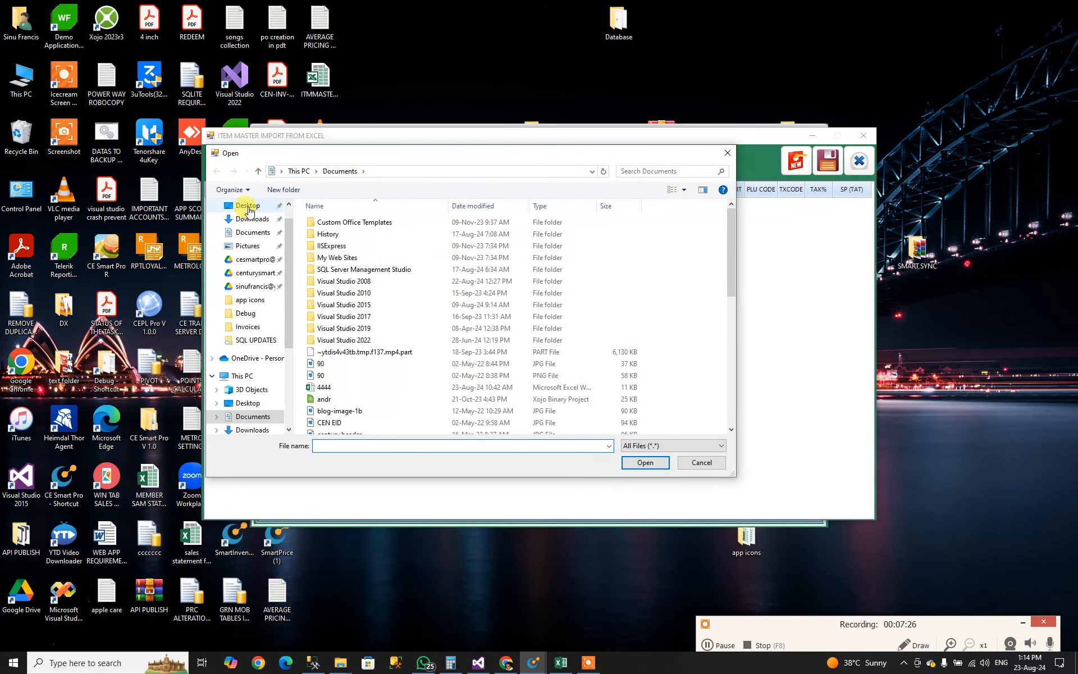
pyautogui.scroll(-5, 361, 353)
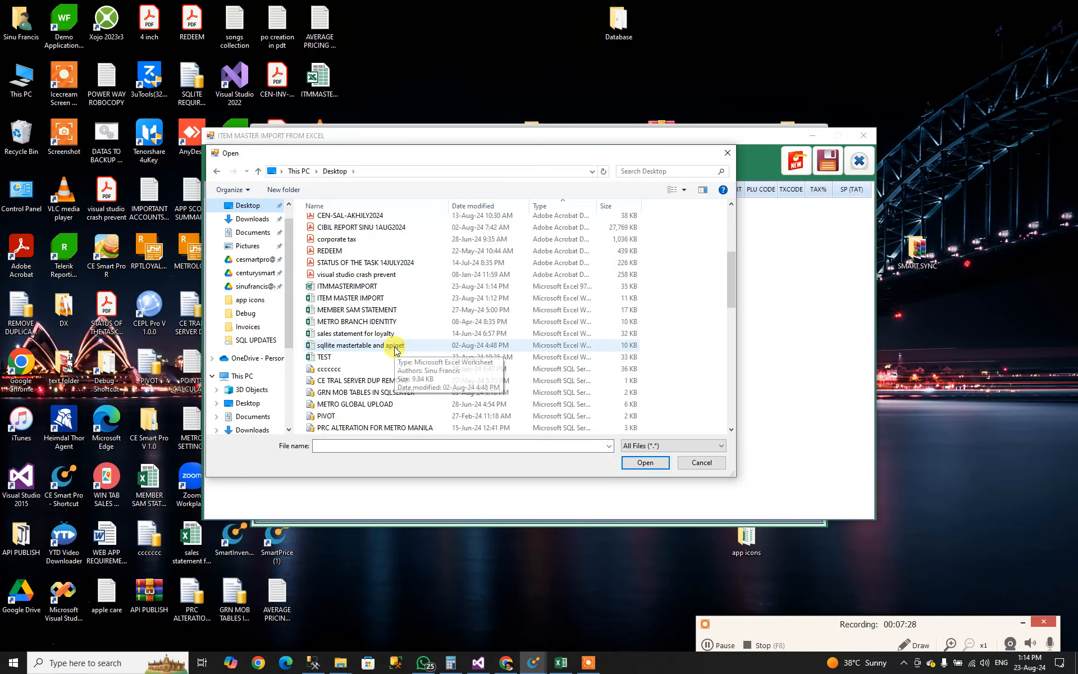
pyautogui.doubleClick(352, 298)
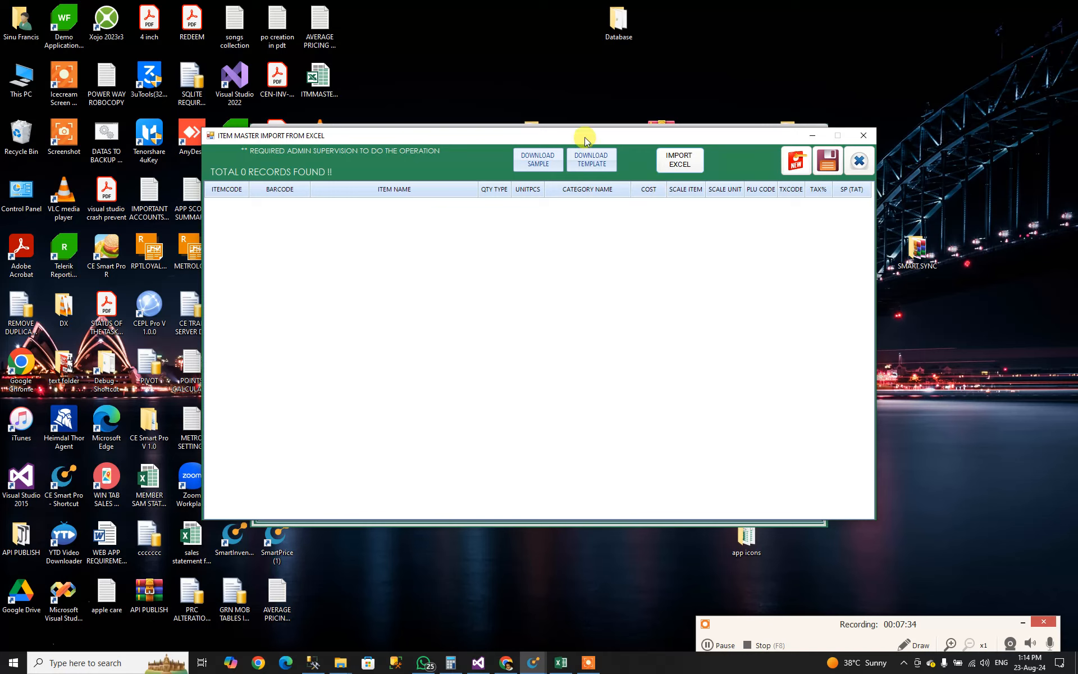
# Step: Import the ITMMASTERIMPORT workbook from the Desktop into the item master import list
pyautogui.click(318, 84)
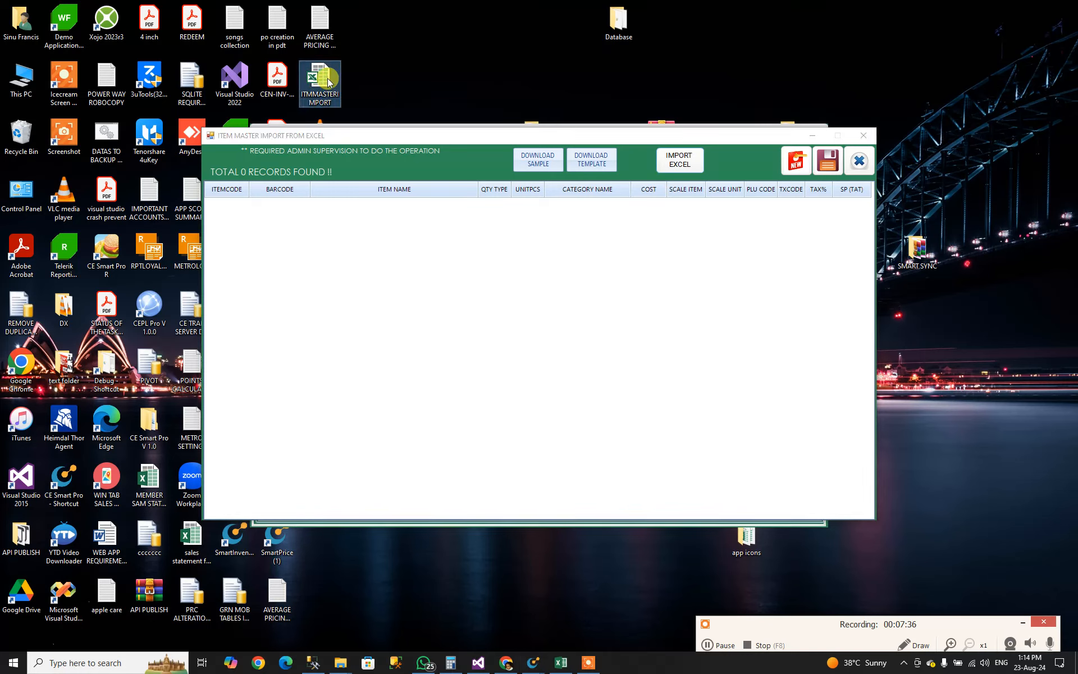
pyautogui.click(685, 160)
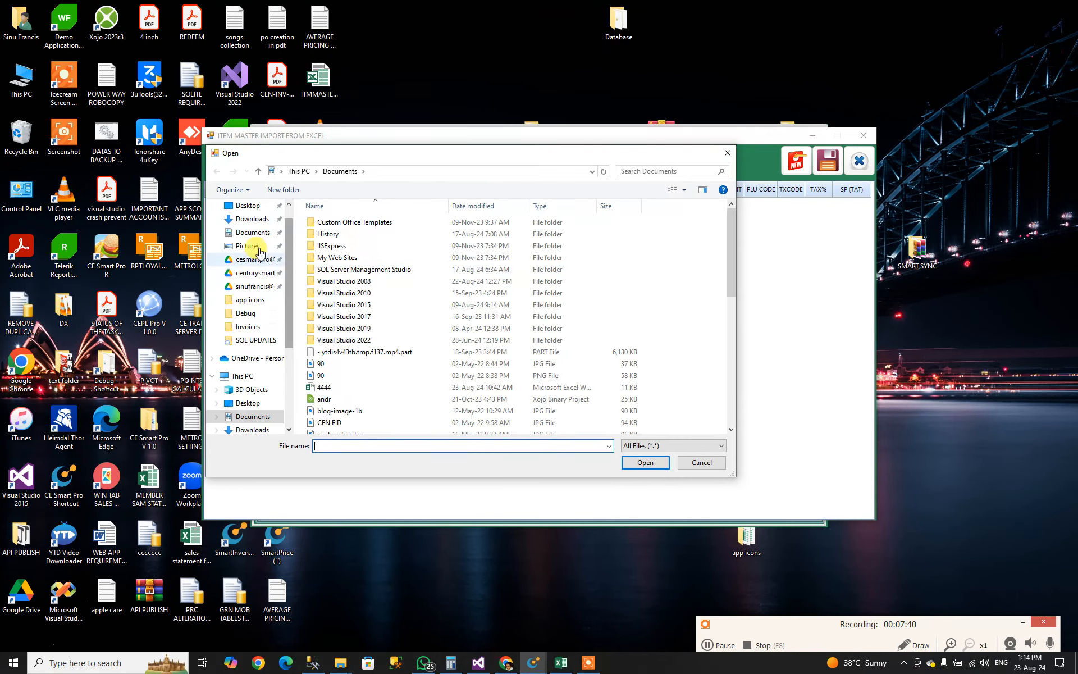
pyautogui.click(247, 206)
pyautogui.scroll(-3, 361, 375)
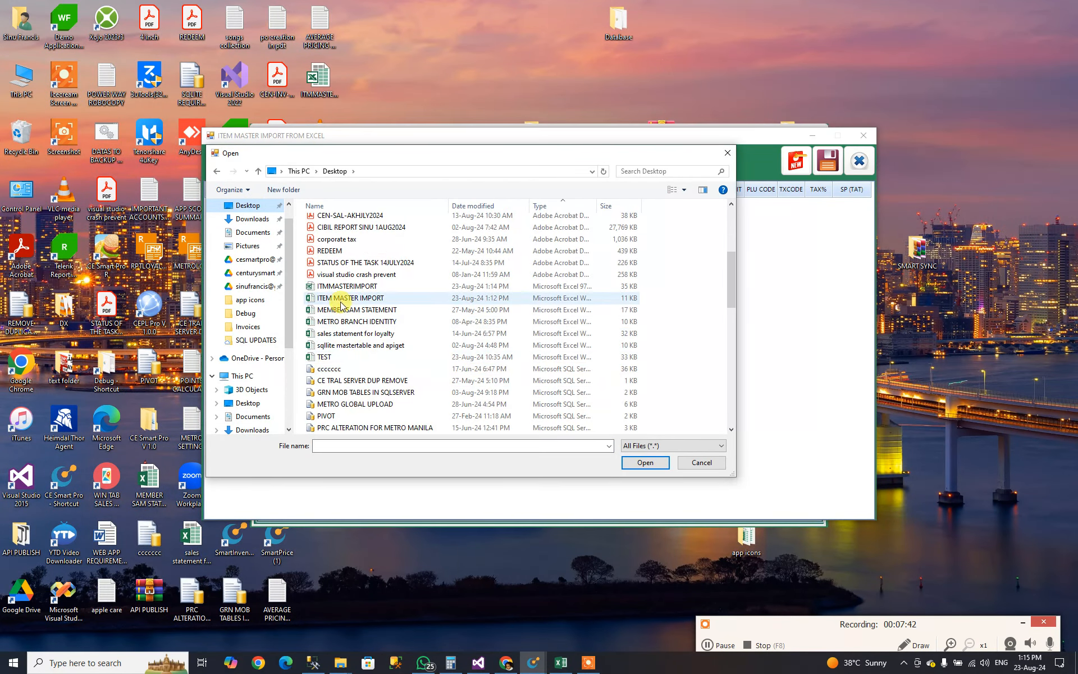
pyautogui.doubleClick(348, 286)
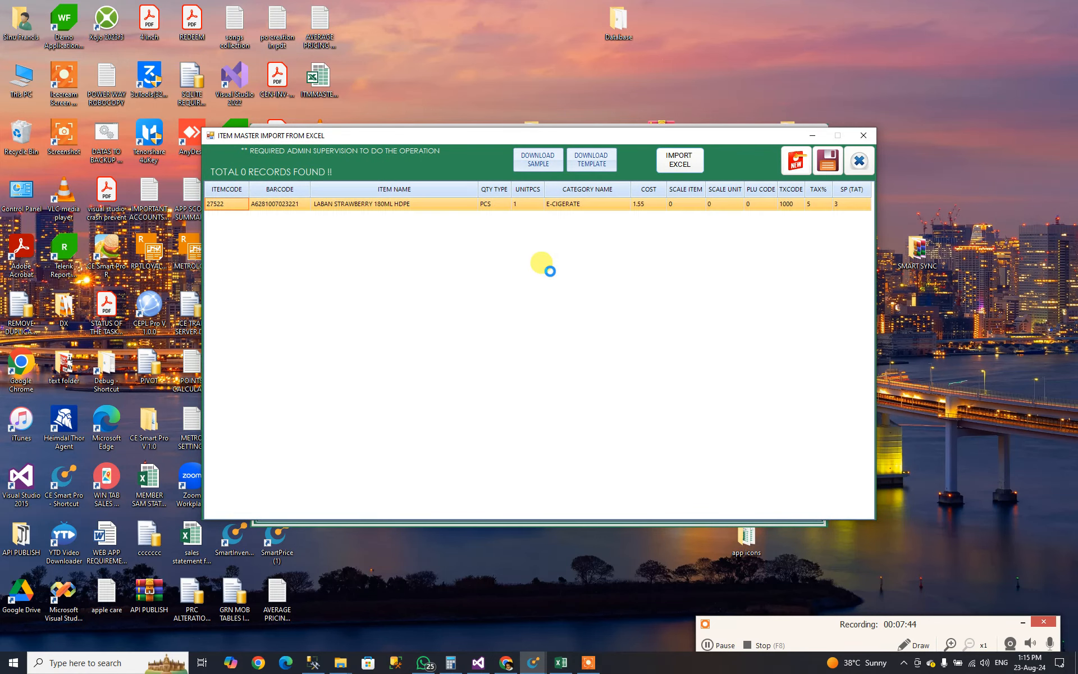